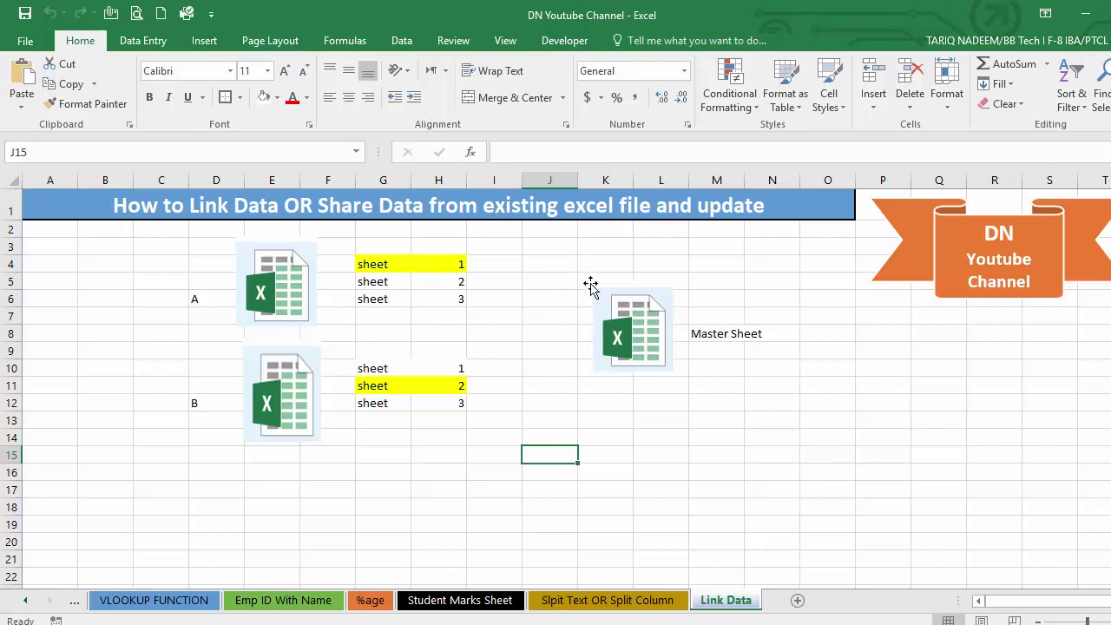
- Review the Link Data diagram showing source workbooks A and B with their highlighted sheets and the Master Sheet
left_click(647, 333)
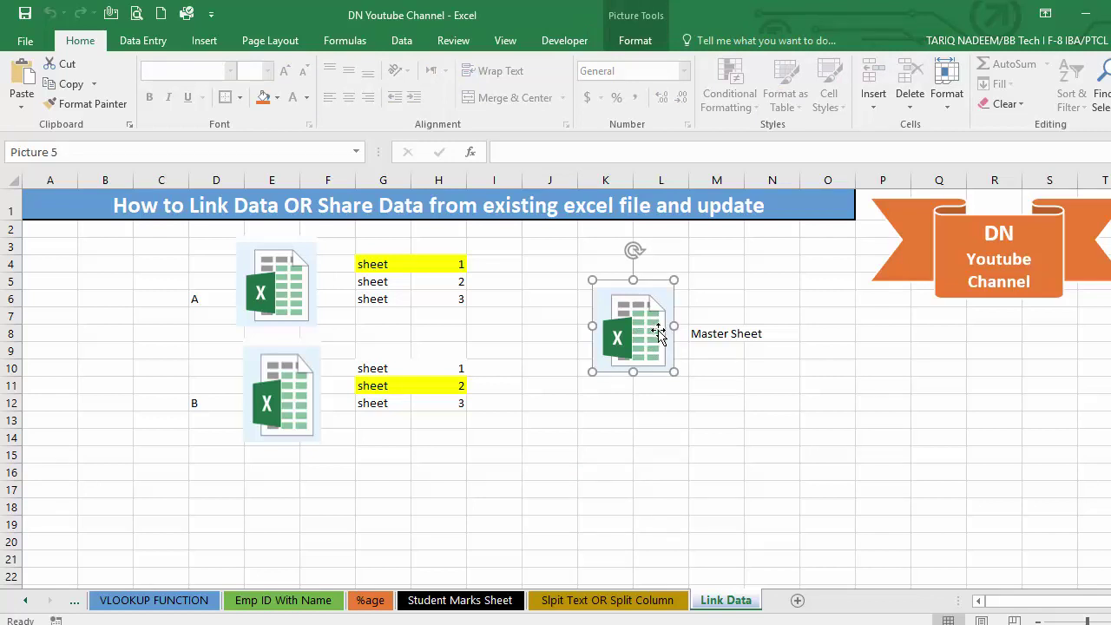
left_click(272, 290)
left_click(291, 395)
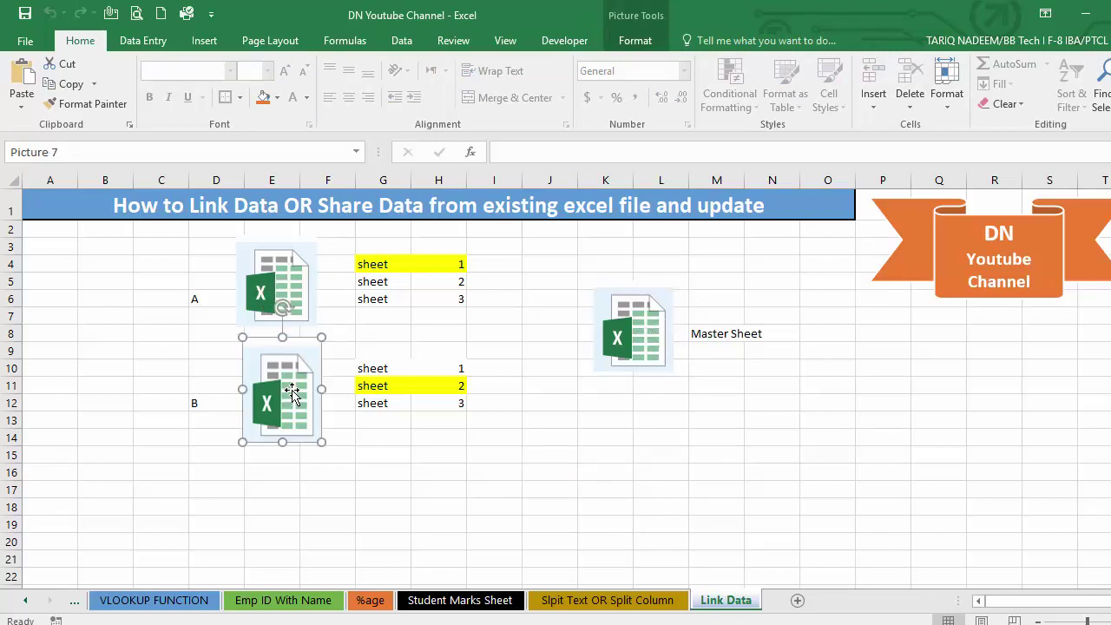
left_click(647, 343)
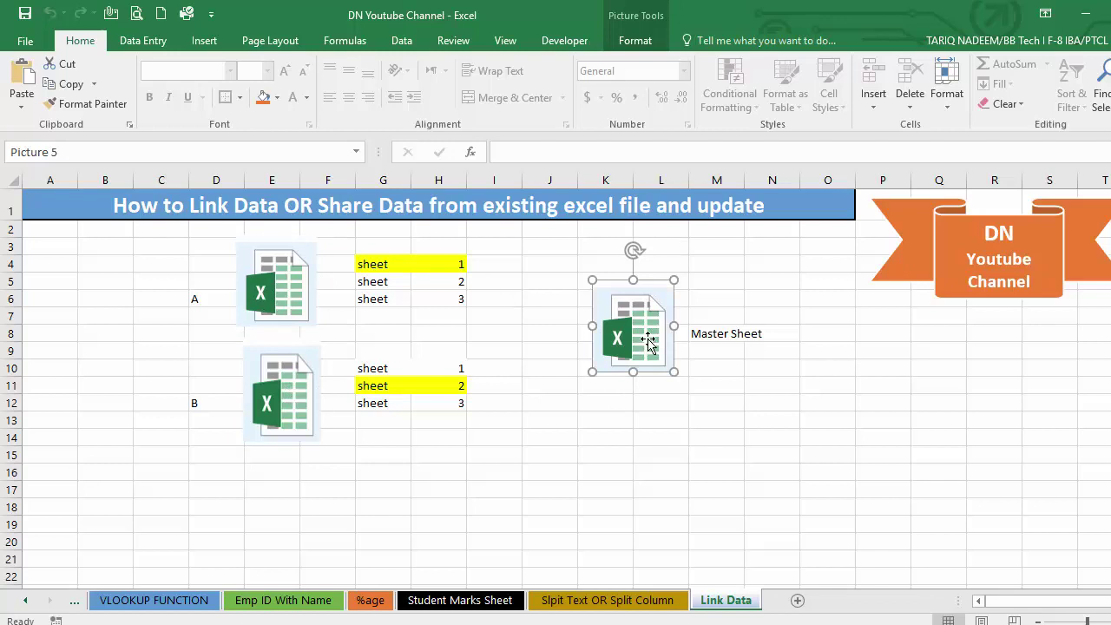
left_click(279, 288)
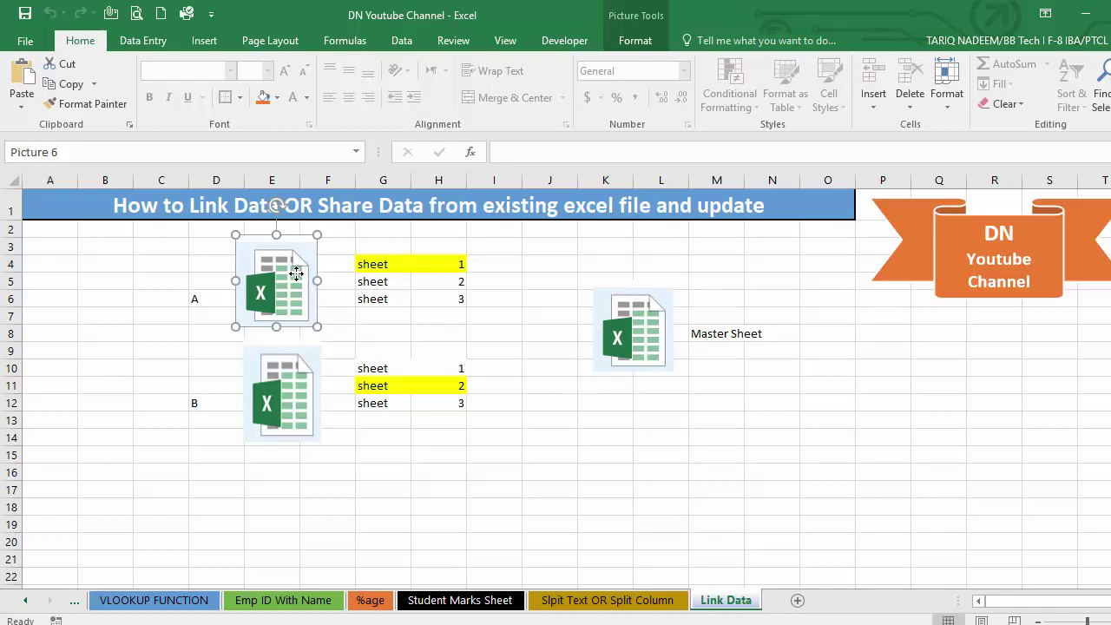
left_click(648, 346)
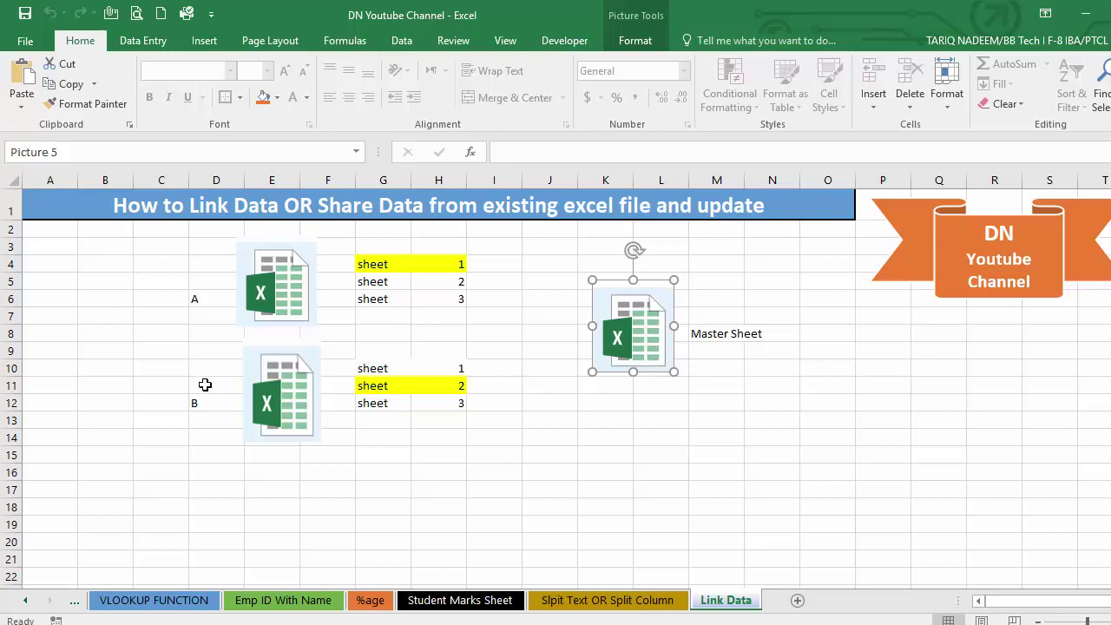
left_click(270, 401)
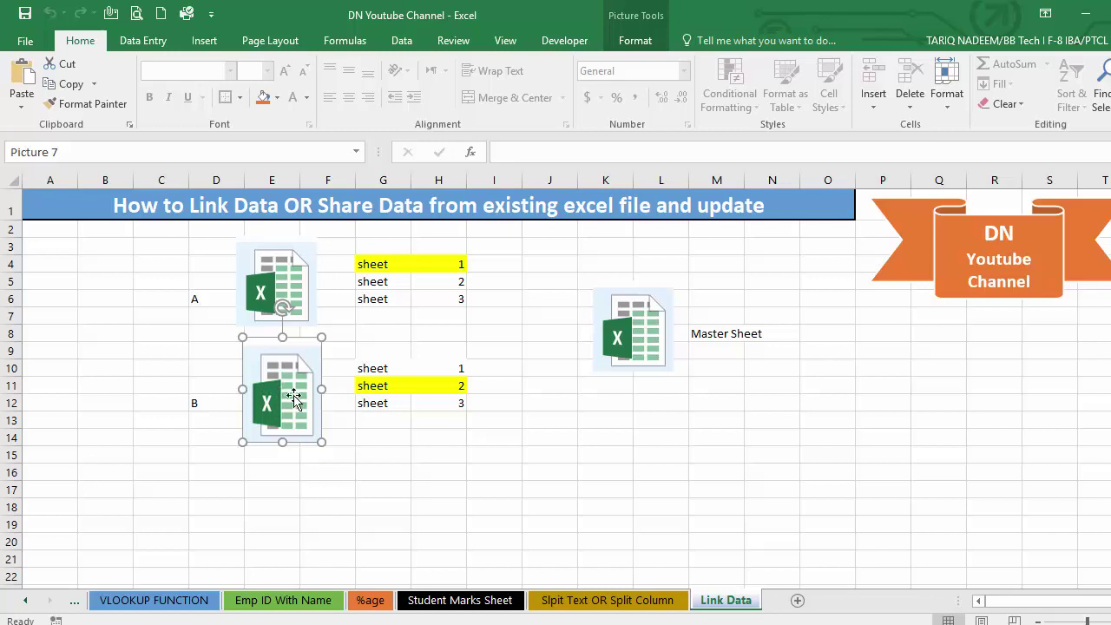
left_click(627, 337)
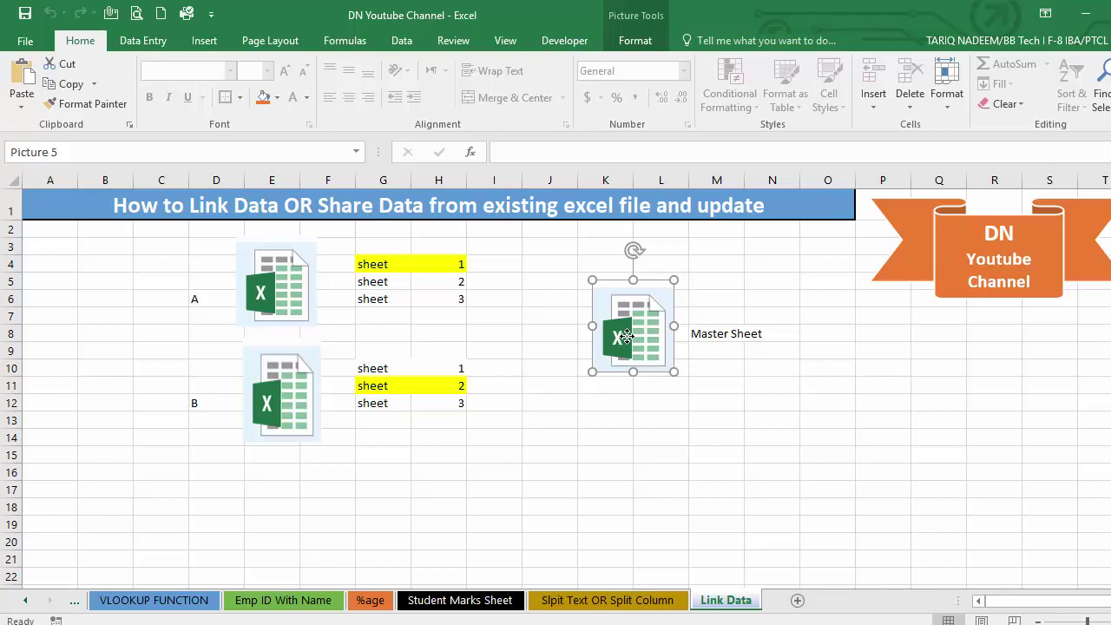
left_click(575, 452)
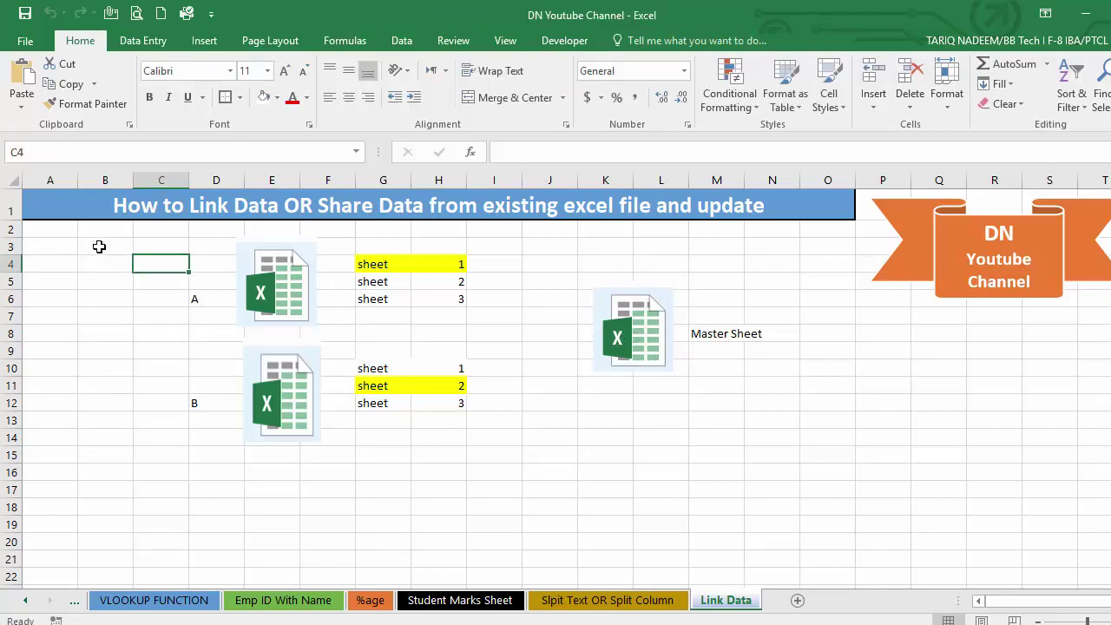
left_click_drag(104, 246, 820, 502)
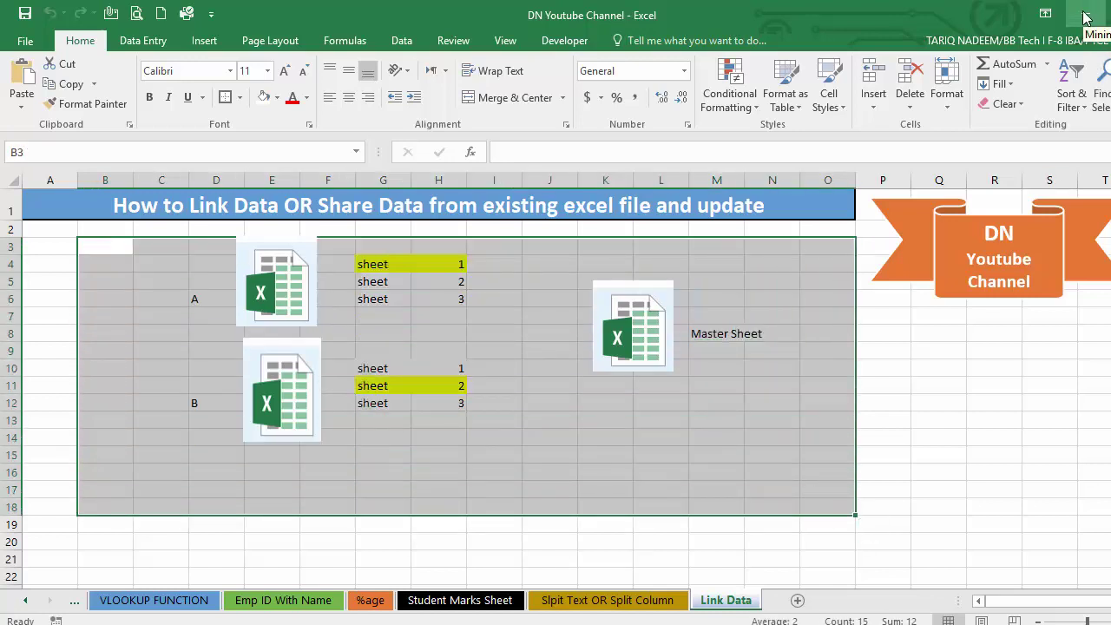
left_click(713, 348)
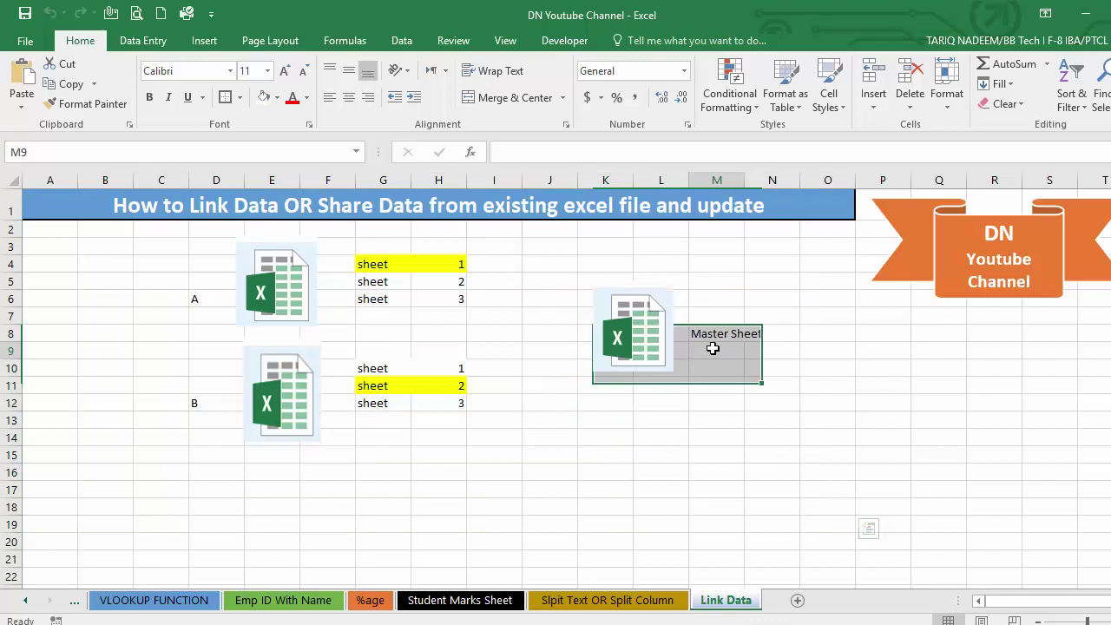
left_click(870, 420)
left_click(691, 389)
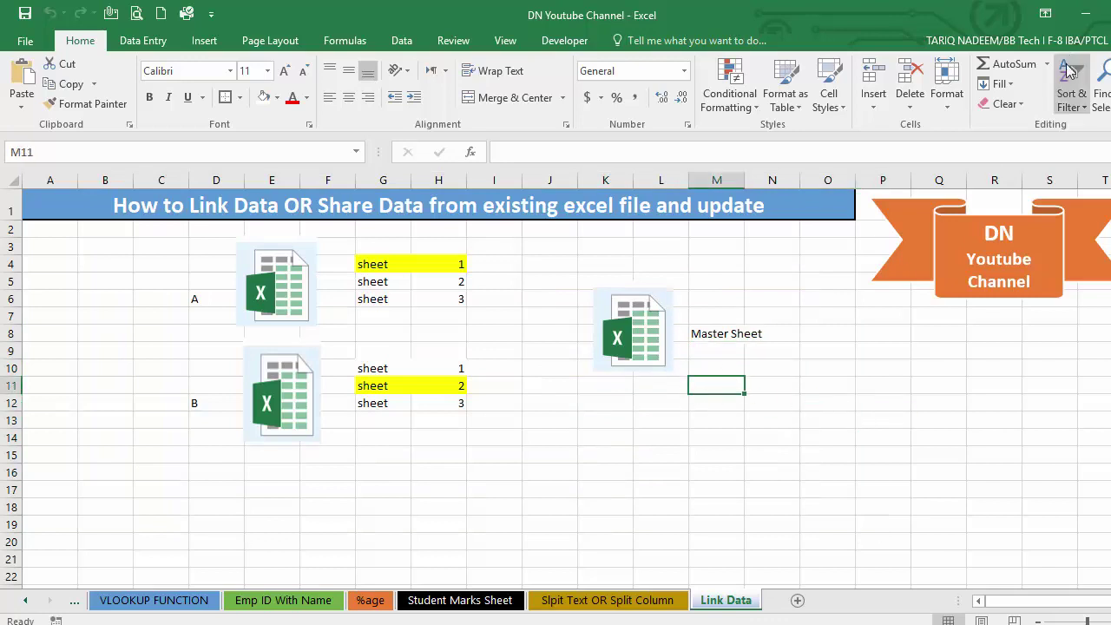
- Minimize the workbook, move the Master Sheet file to an empty area of the desktop and open it
left_click(1085, 14)
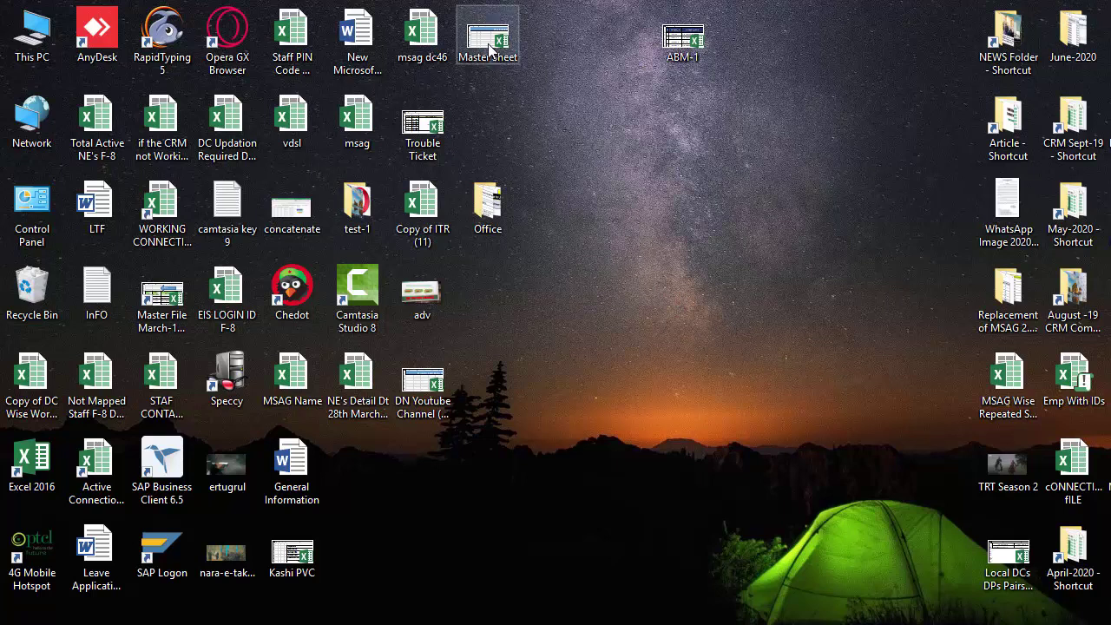
left_click_drag(490, 47, 747, 210)
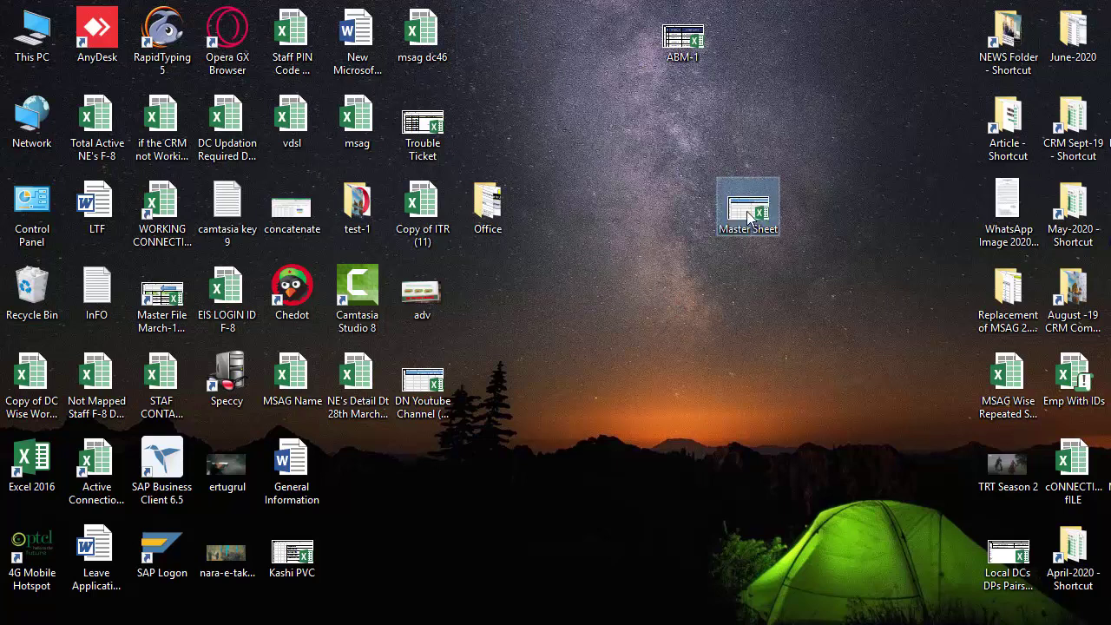
double_click(746, 211)
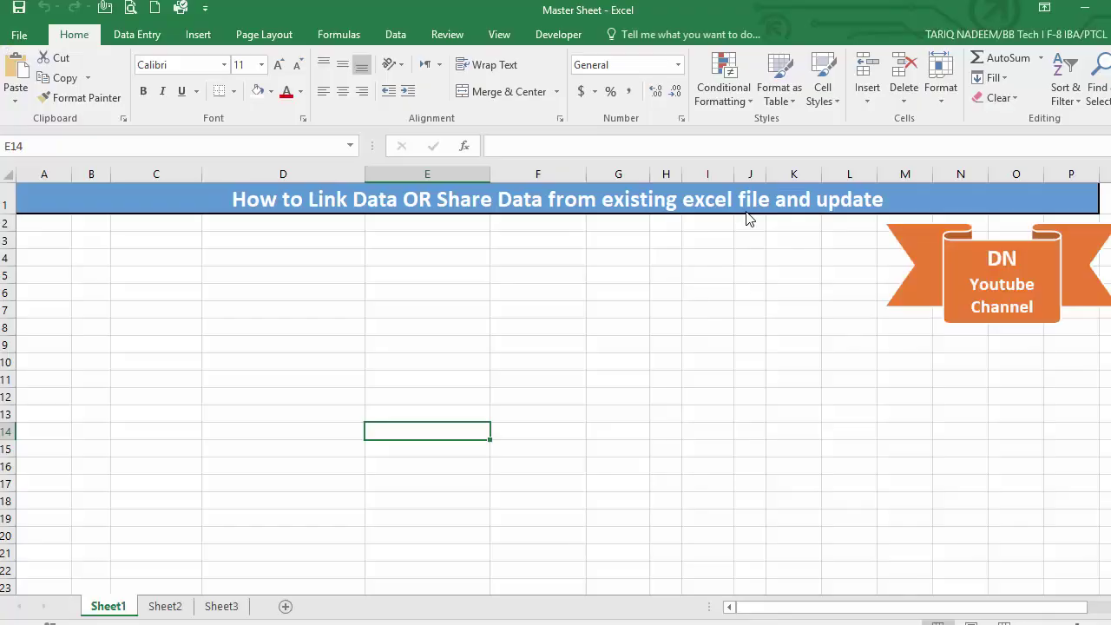
- Look over the title on Sheet1 and the contents of Sheet2 and Sheet3, and return to cell E14 of Sheet1
left_click(410, 283)
left_click(222, 278)
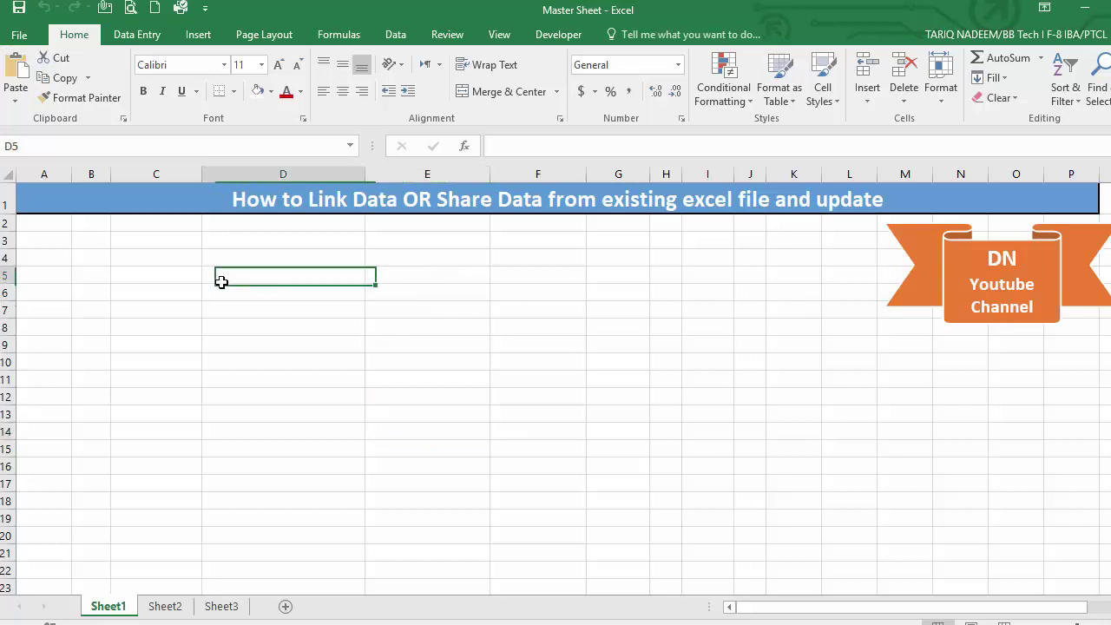
left_click(232, 200)
left_click_drag(233, 199, 795, 196)
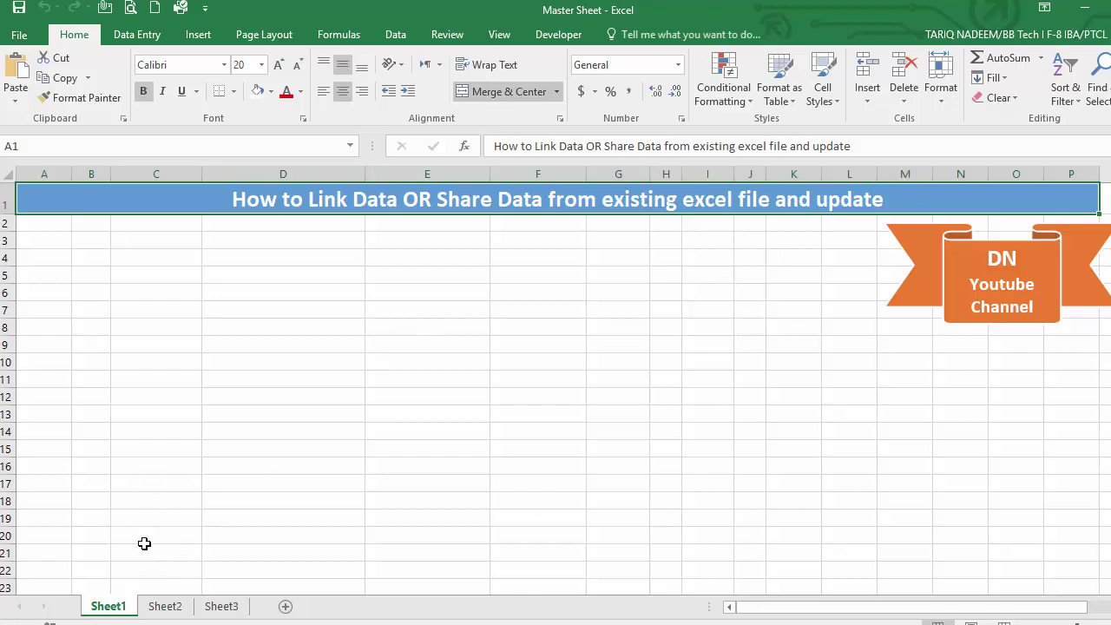
left_click(164, 605)
left_click(224, 608)
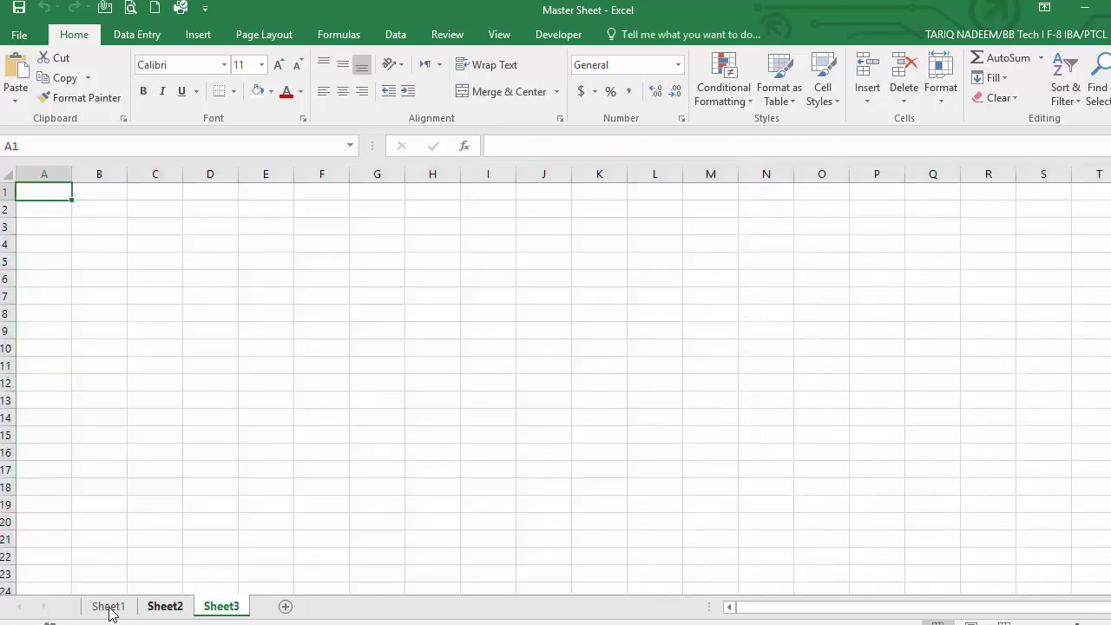
left_click(109, 608)
left_click(367, 436)
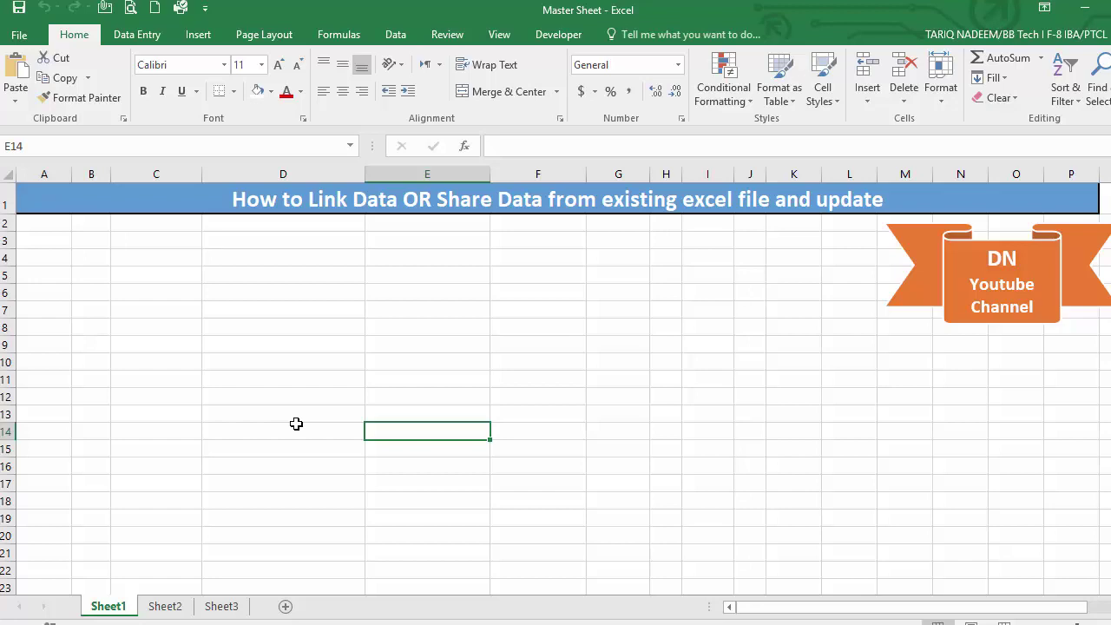
- Browse from the existing connections to the Desktop and choose the ABM-1 workbook as the data source
left_click(397, 36)
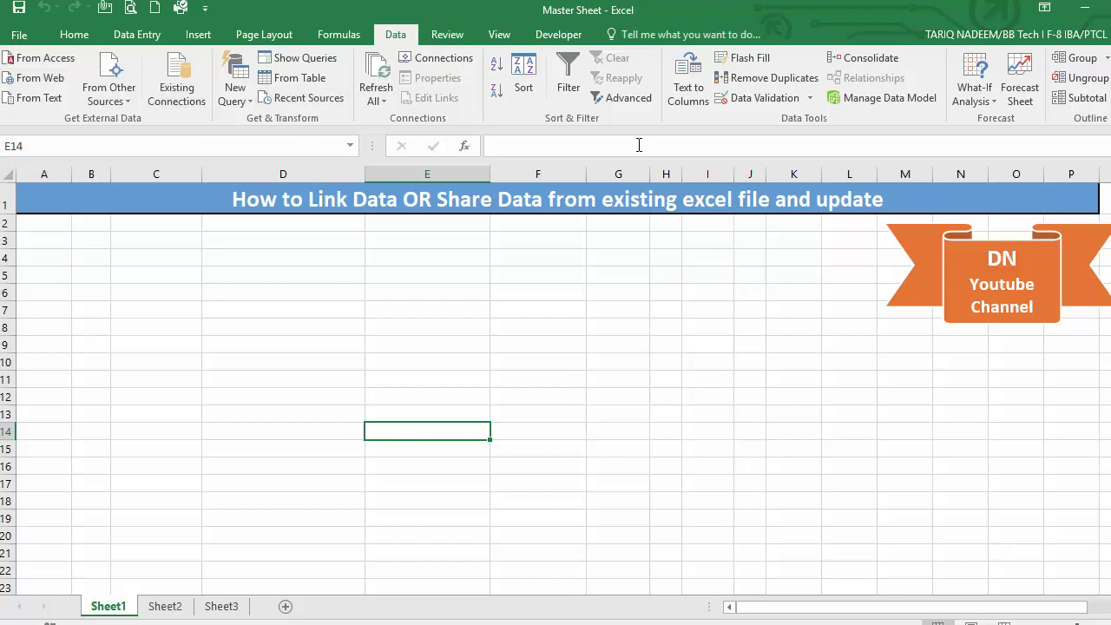
left_click(177, 79)
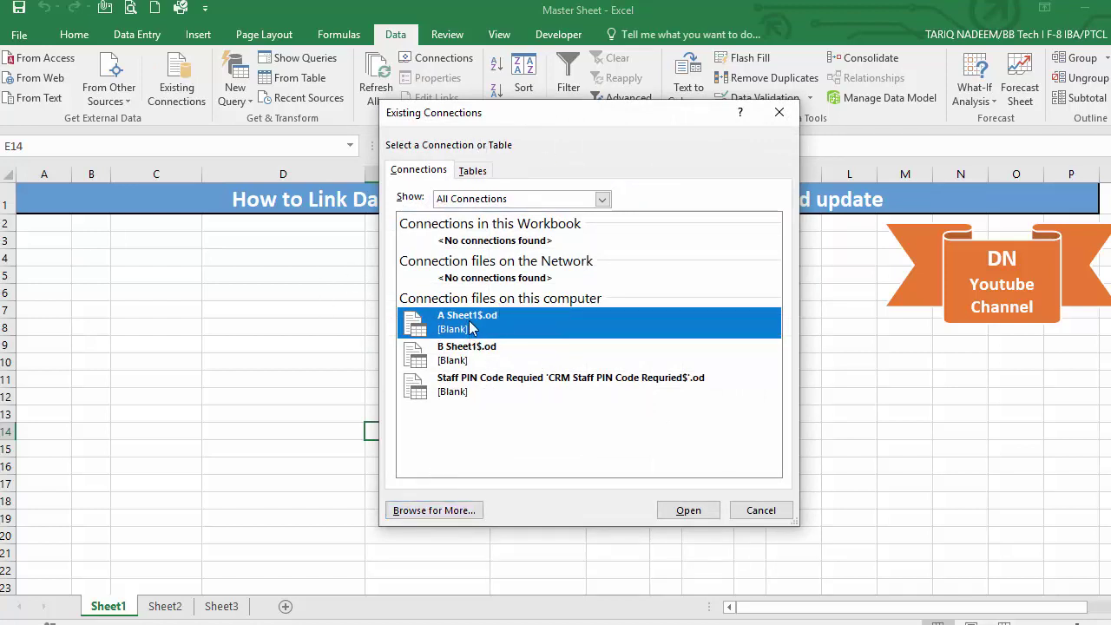
left_click(433, 510)
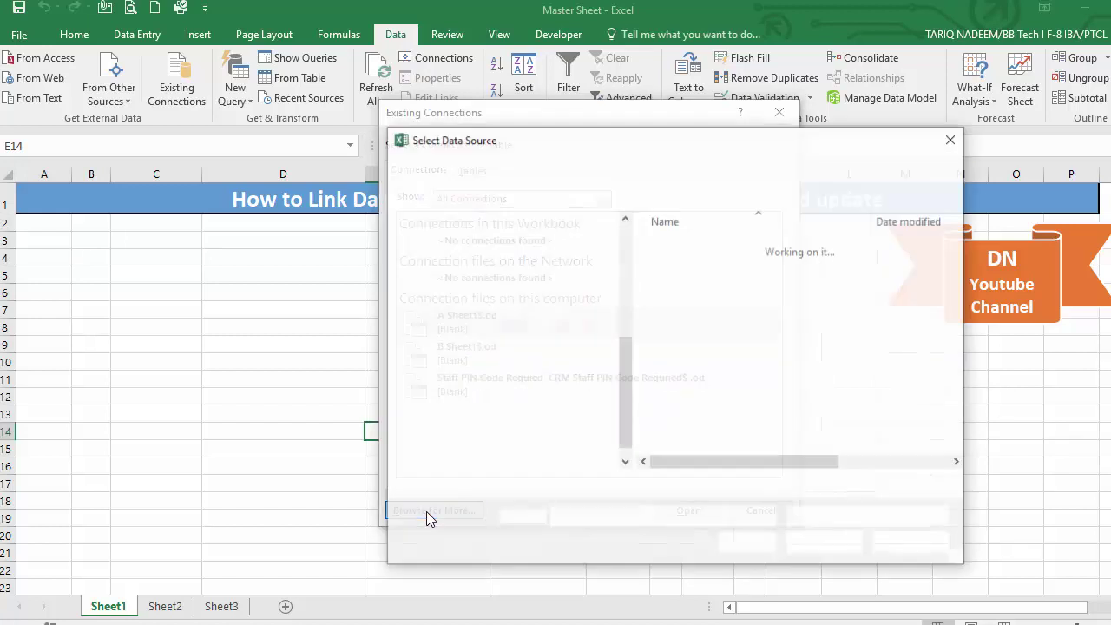
left_click_drag(625, 389, 618, 259)
left_click(455, 278)
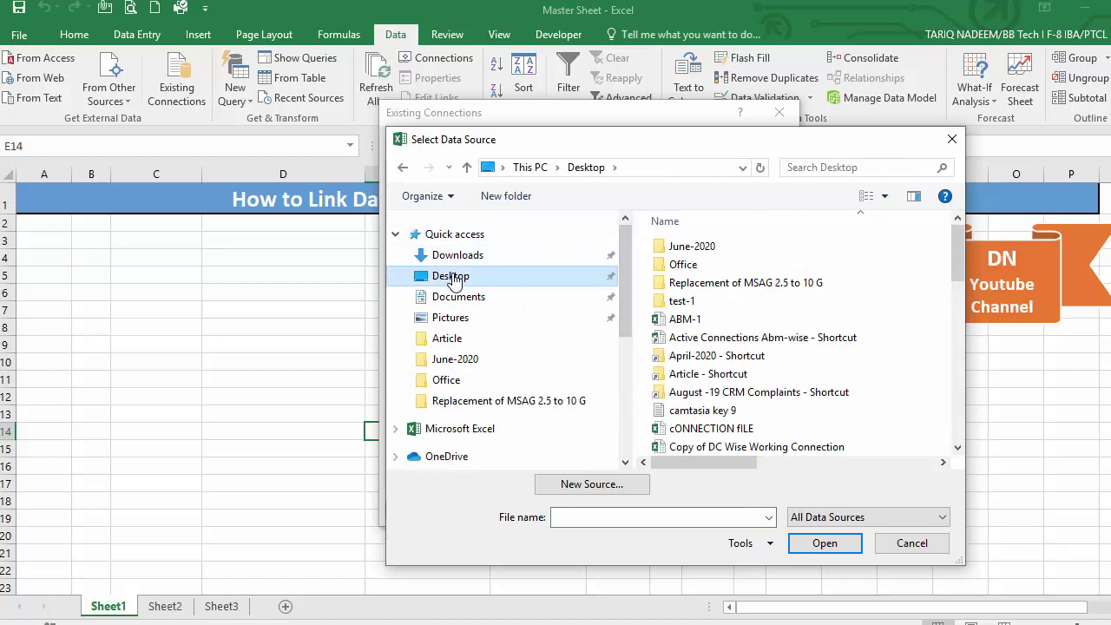
left_click(685, 323)
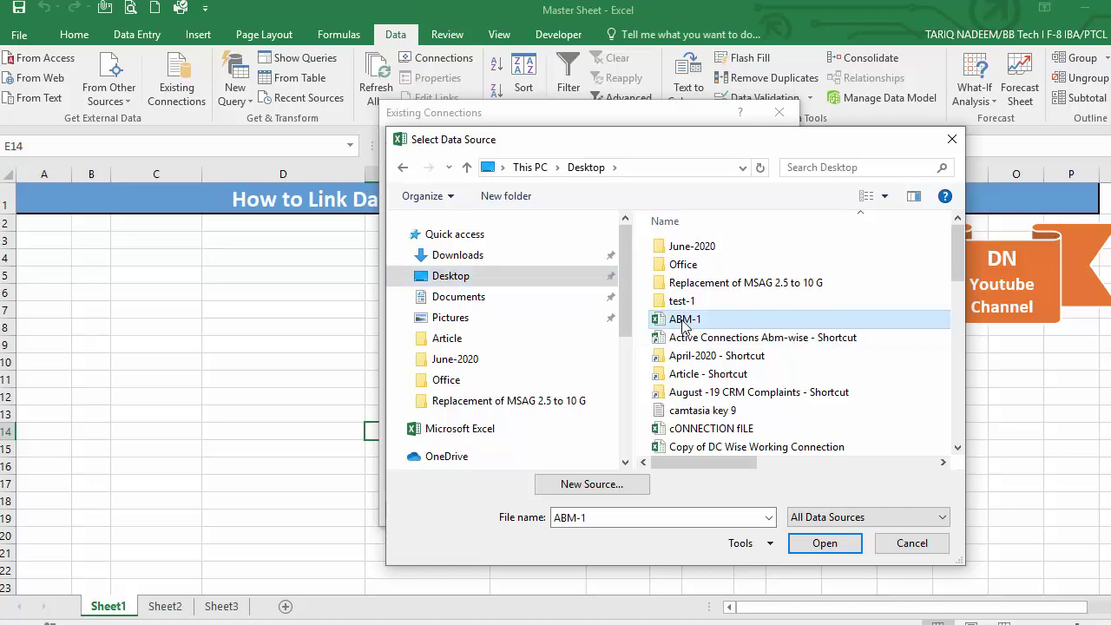
double_click(685, 323)
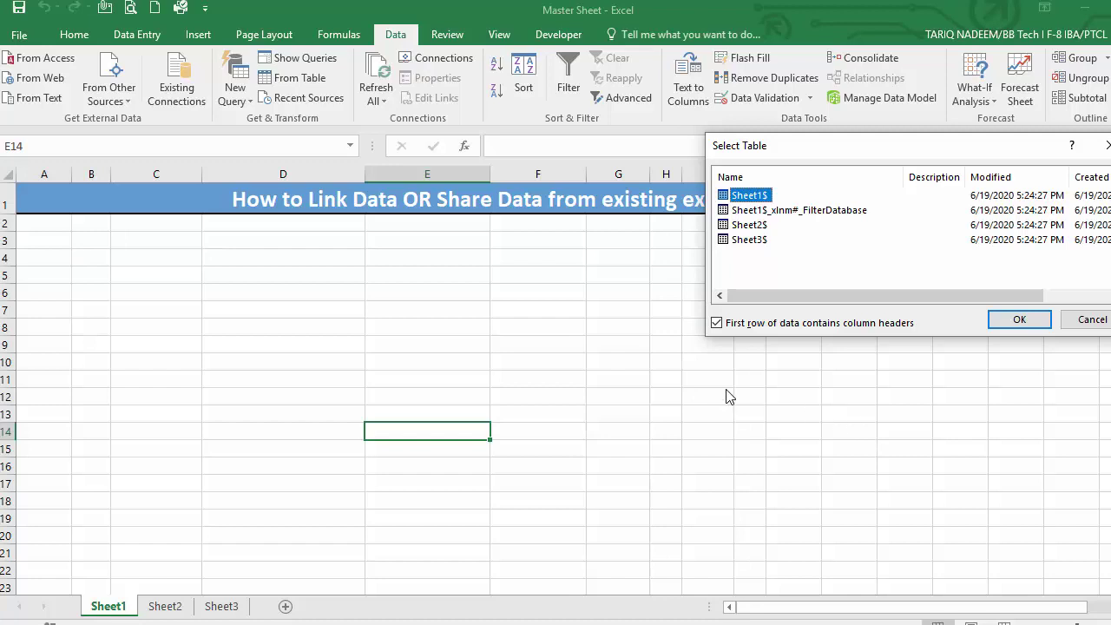
- Import the Sheet1$ table with its first row as headers as a table in the existing worksheet at cell C3
left_click_drag(840, 150, 660, 106)
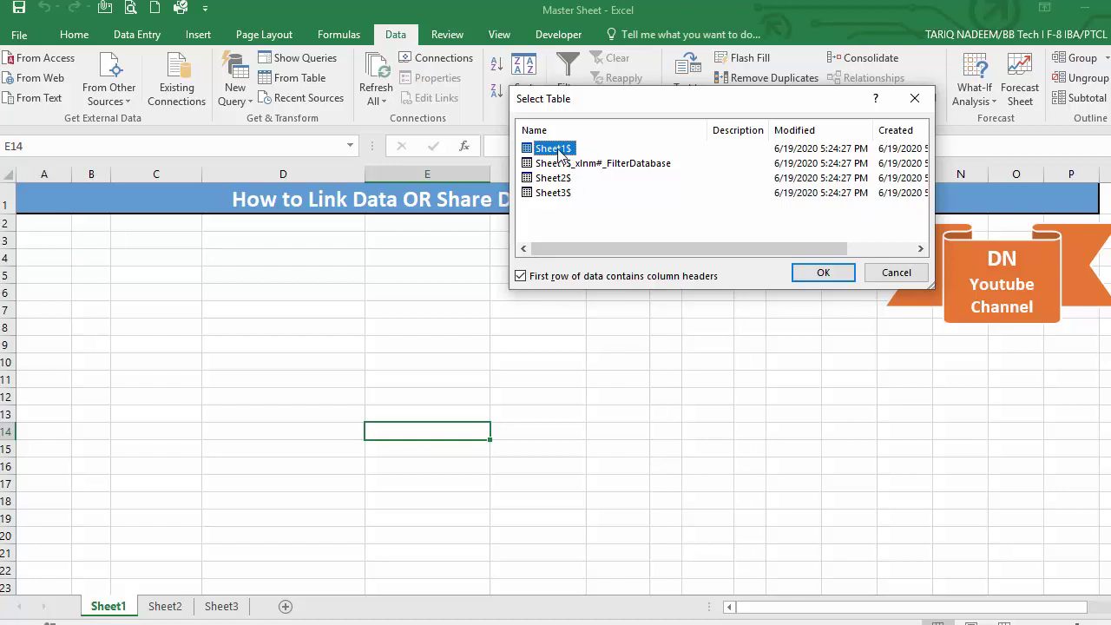
left_click(819, 275)
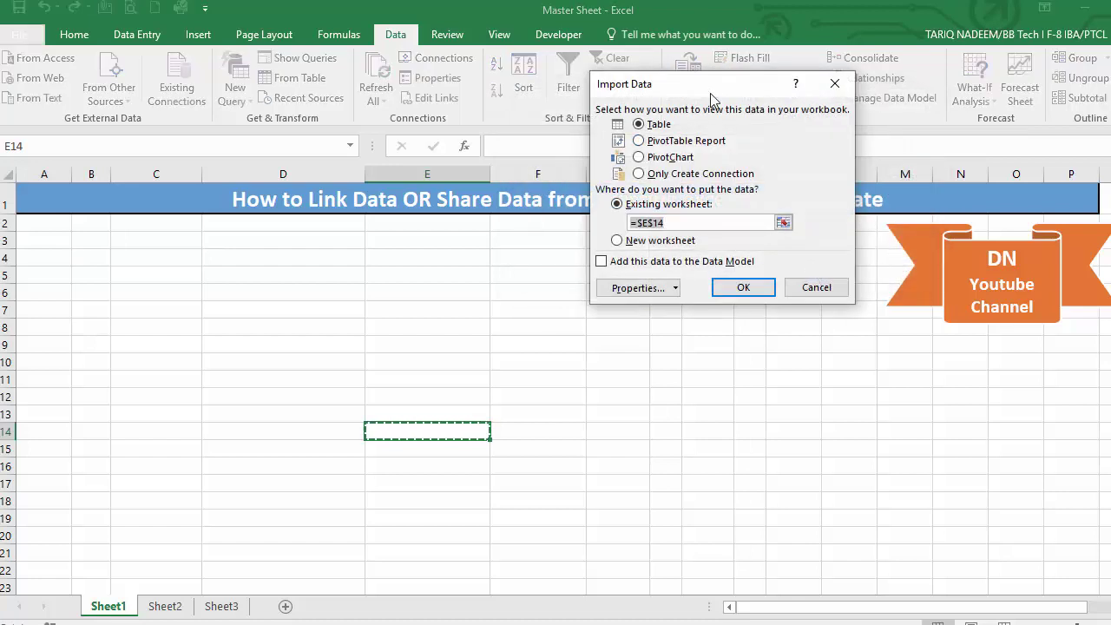
left_click_drag(711, 90, 735, 271)
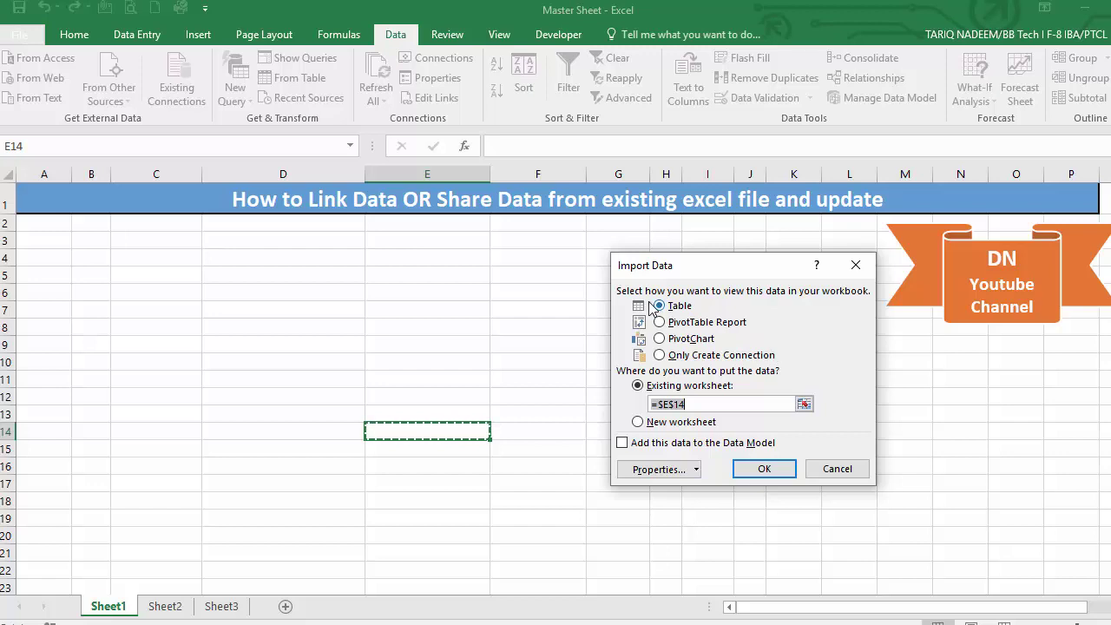
left_click_drag(706, 271, 661, 257)
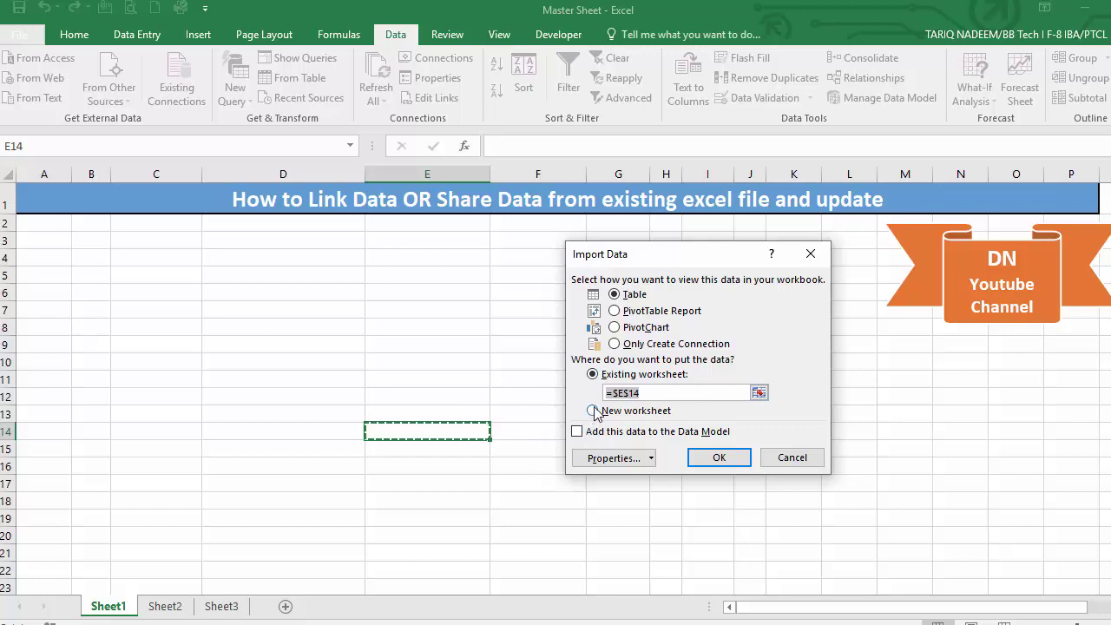
left_click(121, 247)
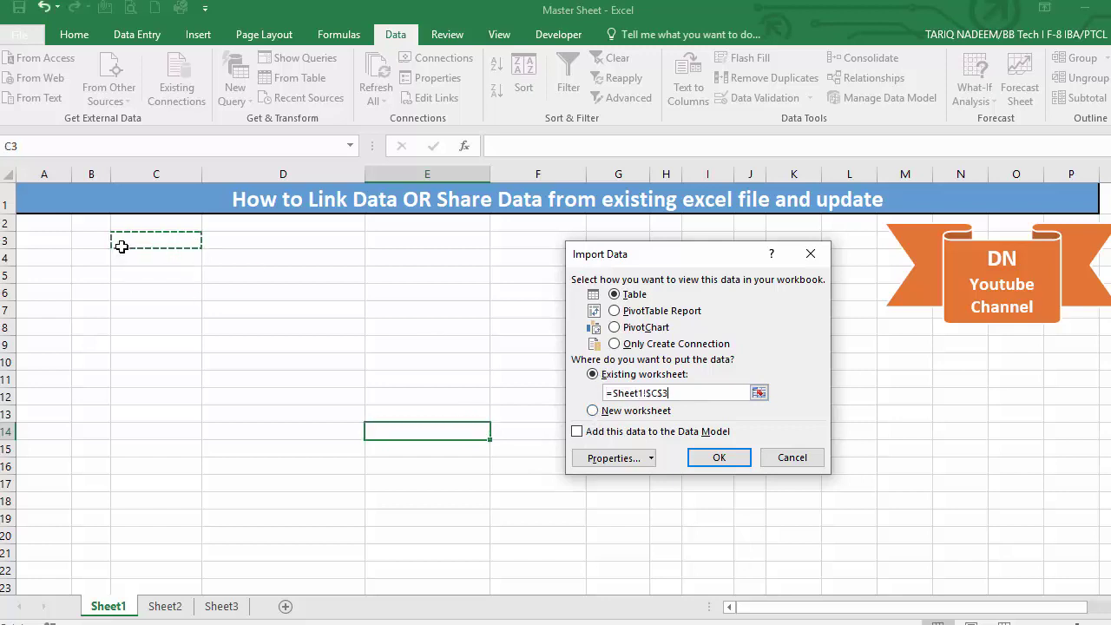
left_click(719, 459)
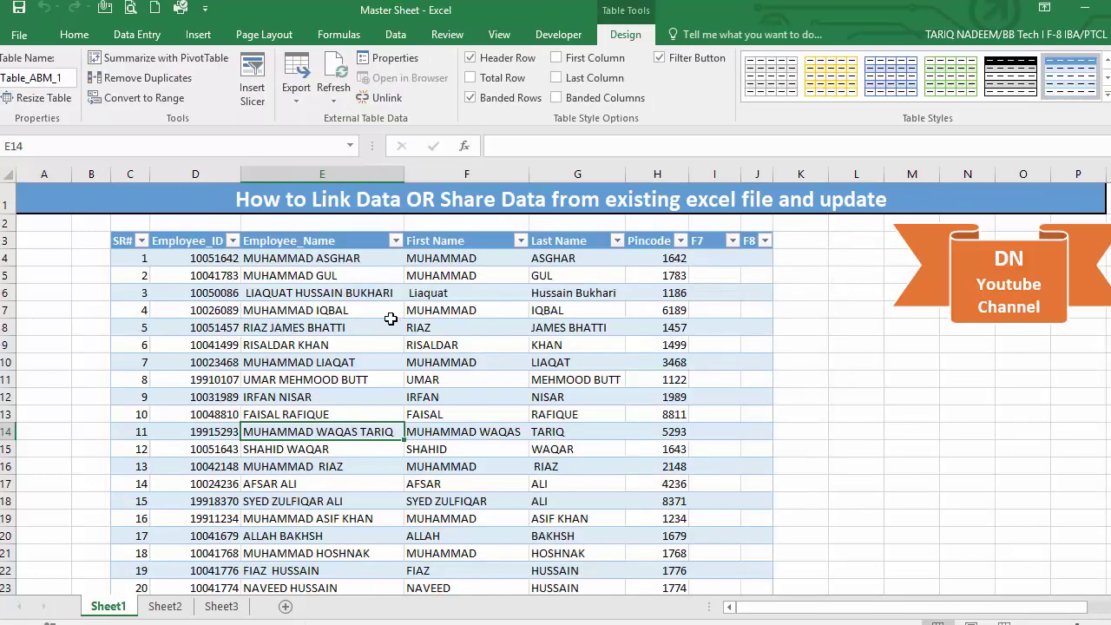
- Look through the imported employee table down to its last row and save the Master Sheet workbook
scroll(390, 319, "down", 5)
scroll(387, 328, "down", 8)
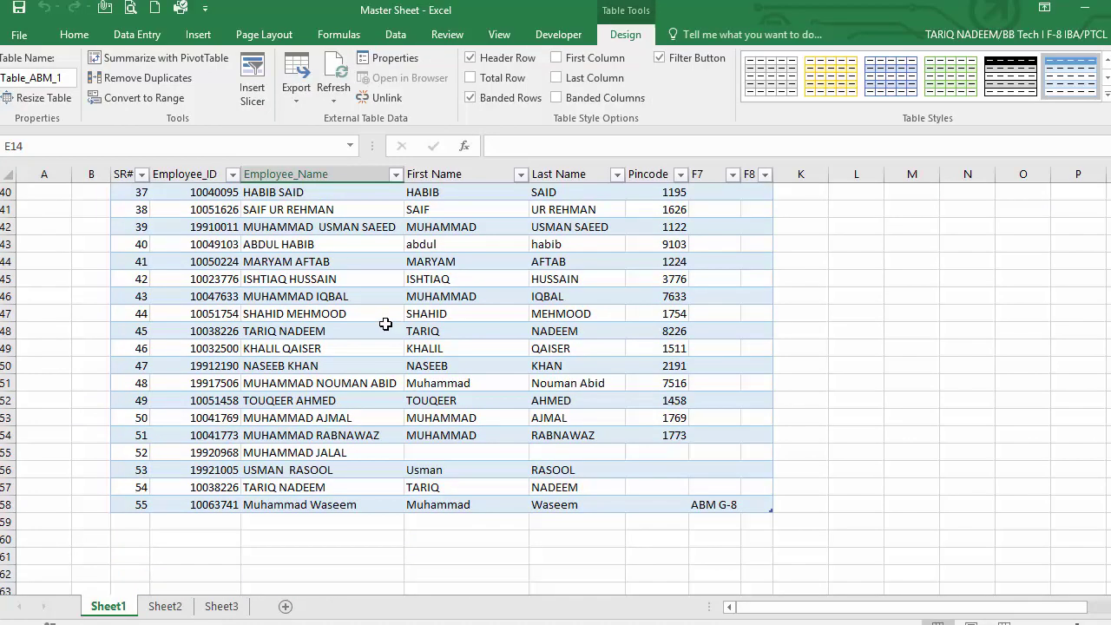
scroll(385, 323, "down", 4)
scroll(385, 323, "up", 14)
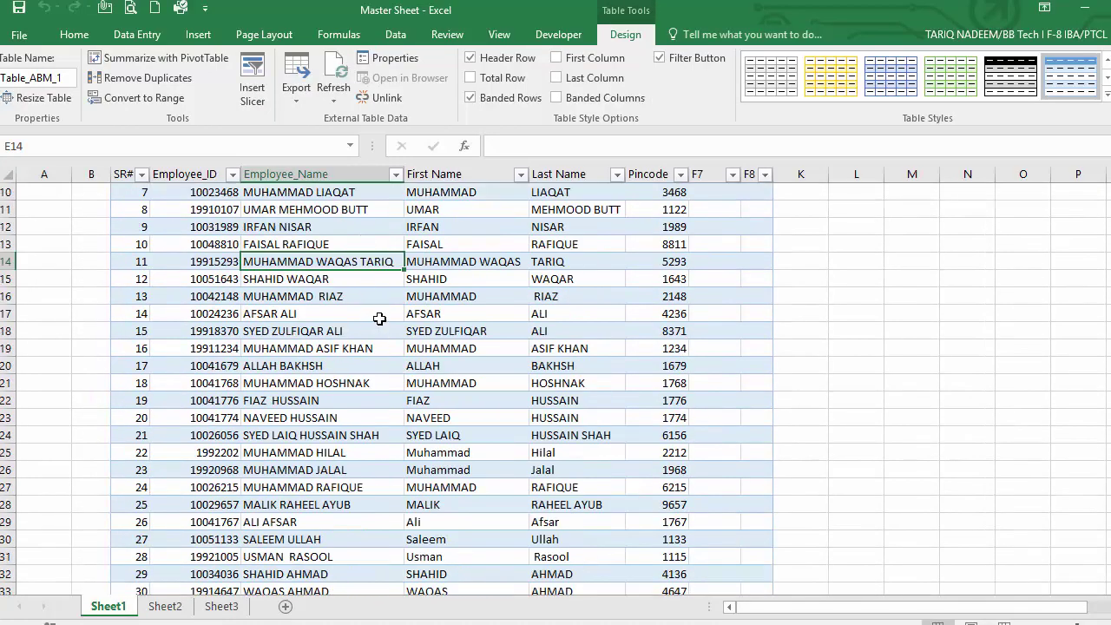
scroll(379, 319, "up", 3)
left_click(856, 379)
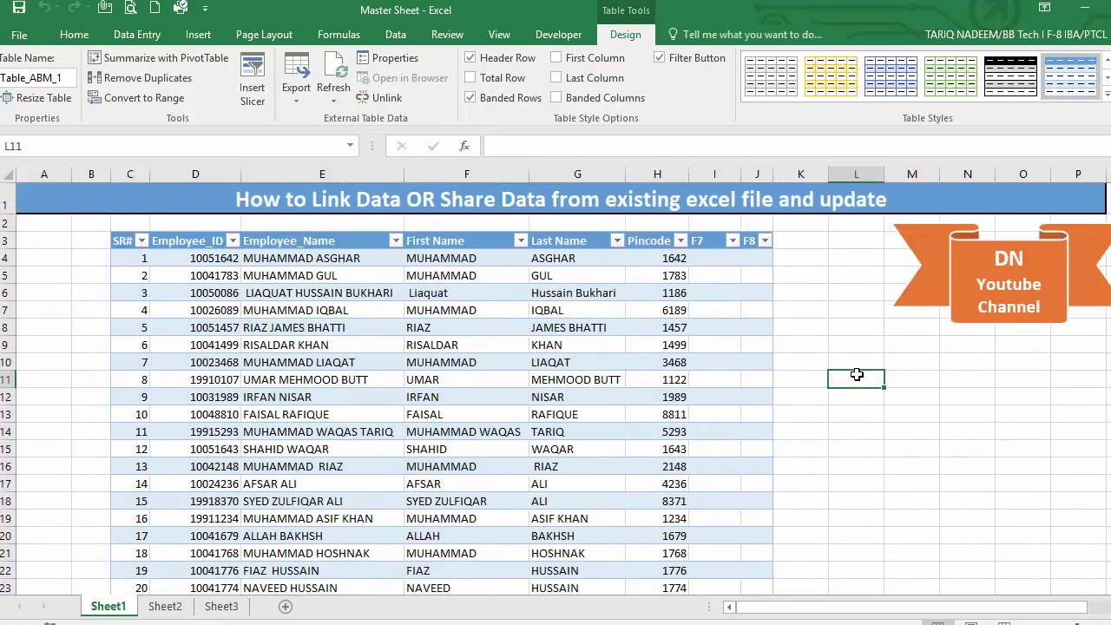
left_click(19, 10)
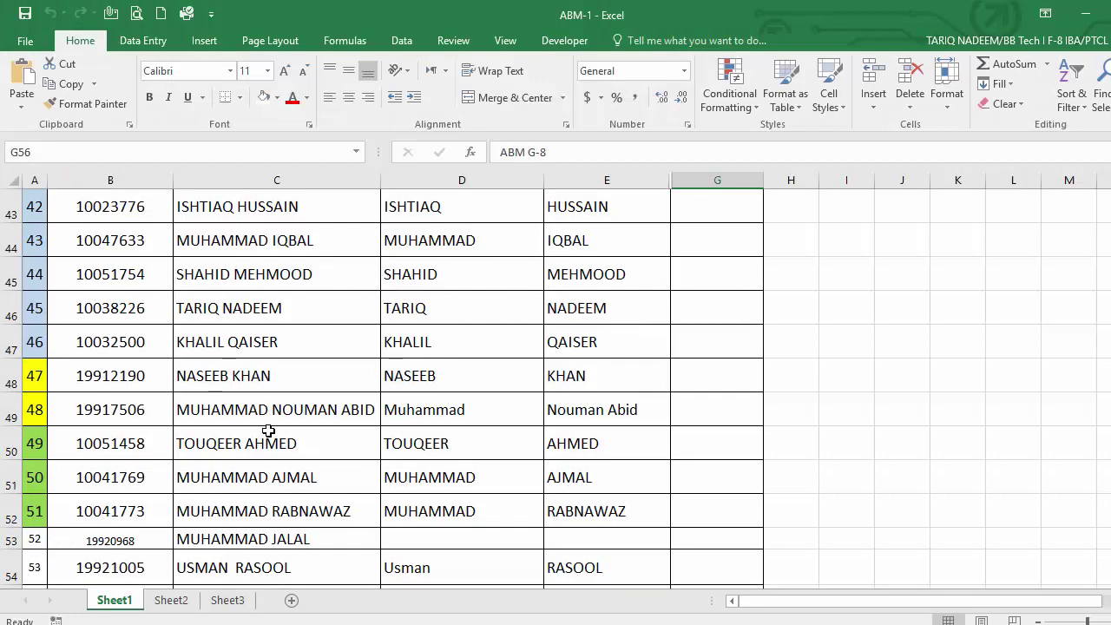
- In the ABM-1 workbook, enter the header Div in cell G1 and the value F-8 in cell G2
scroll(260, 434, "down", 4)
scroll(52, 279, "up", 2)
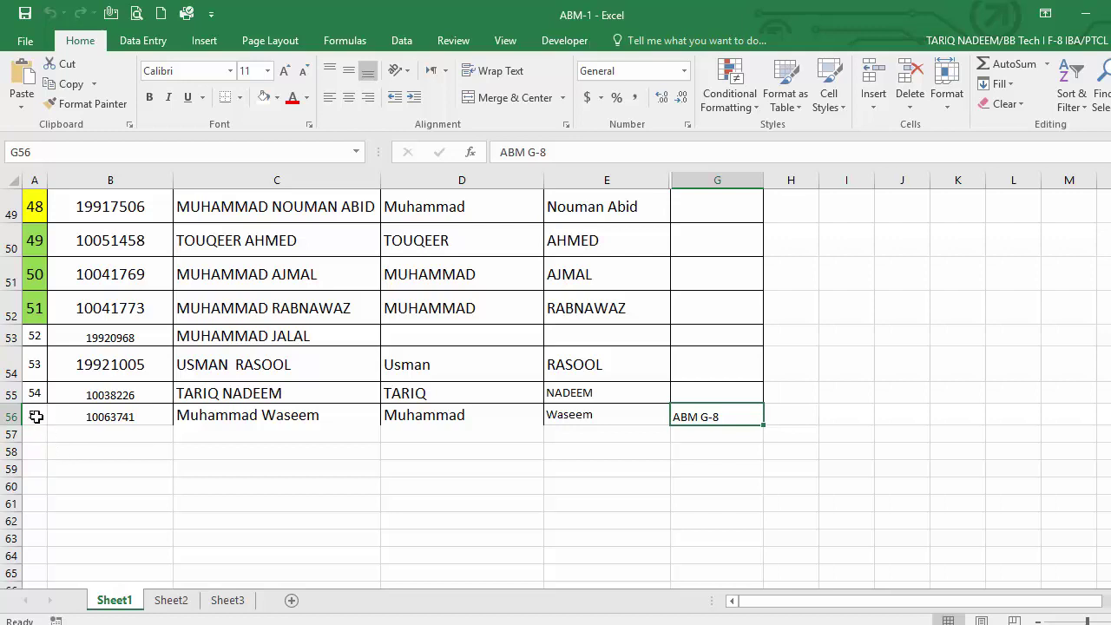
left_click_drag(35, 416, 733, 391)
scroll(742, 300, "up", 16)
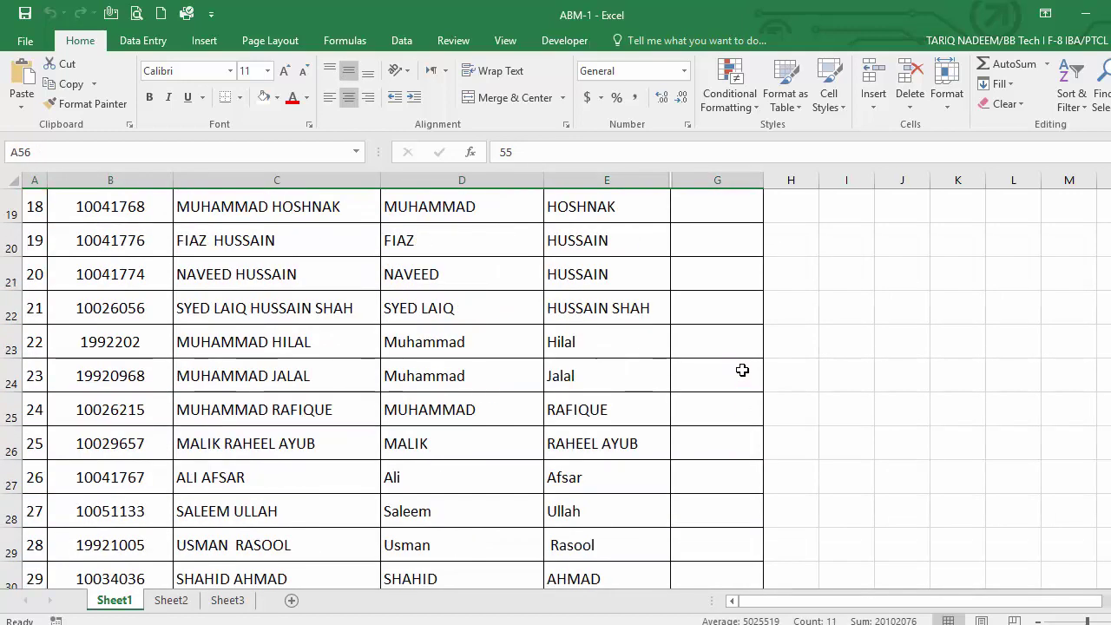
left_click(707, 218)
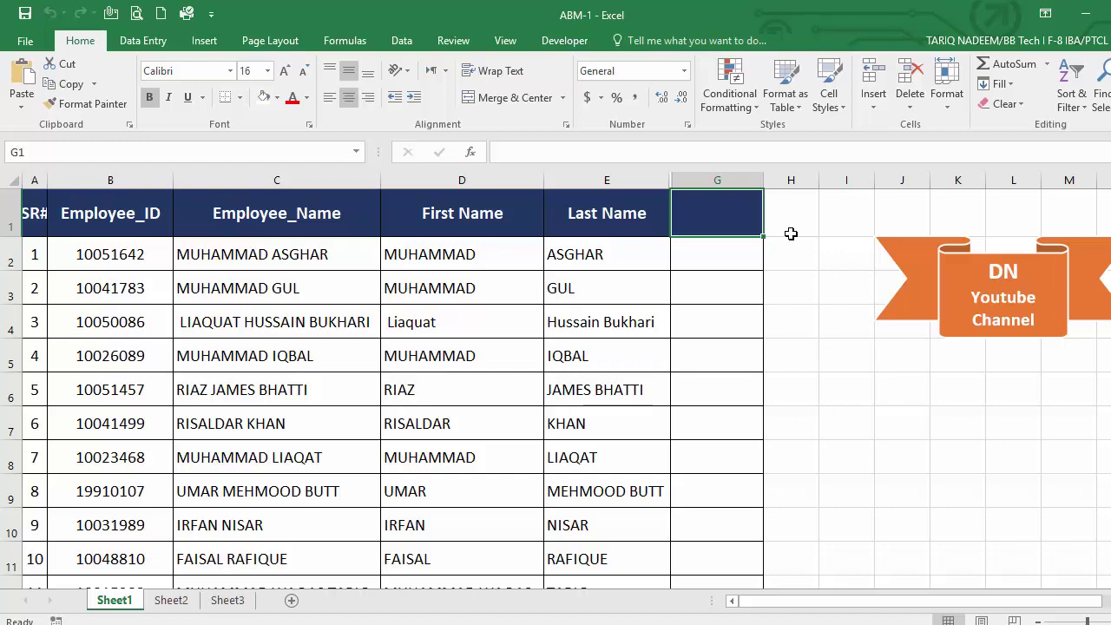
type("Div")
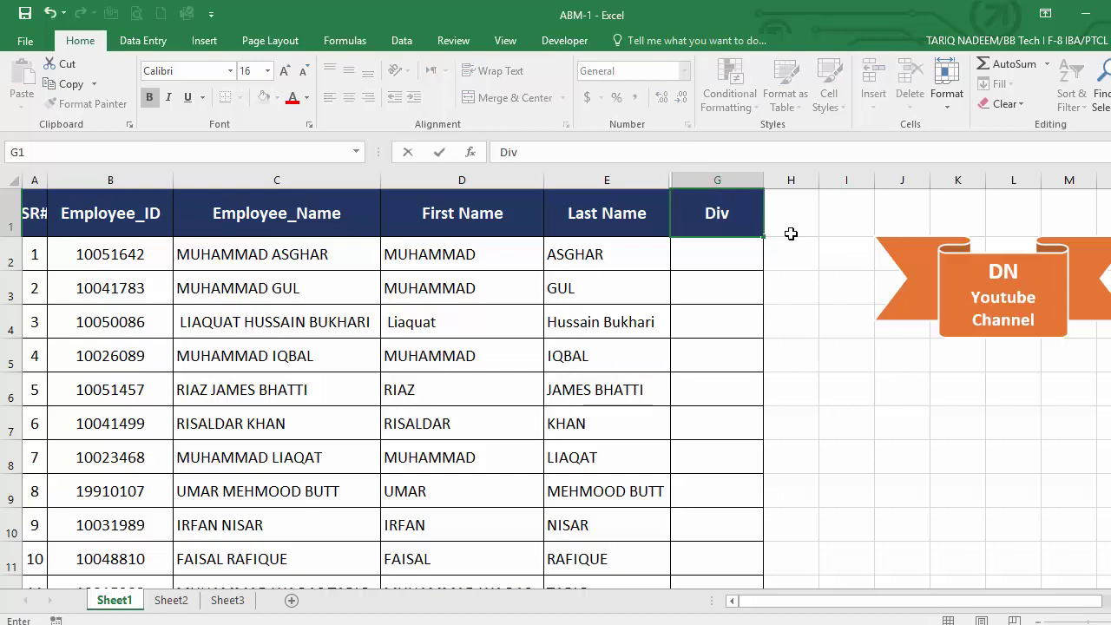
key("Return")
type("F-8")
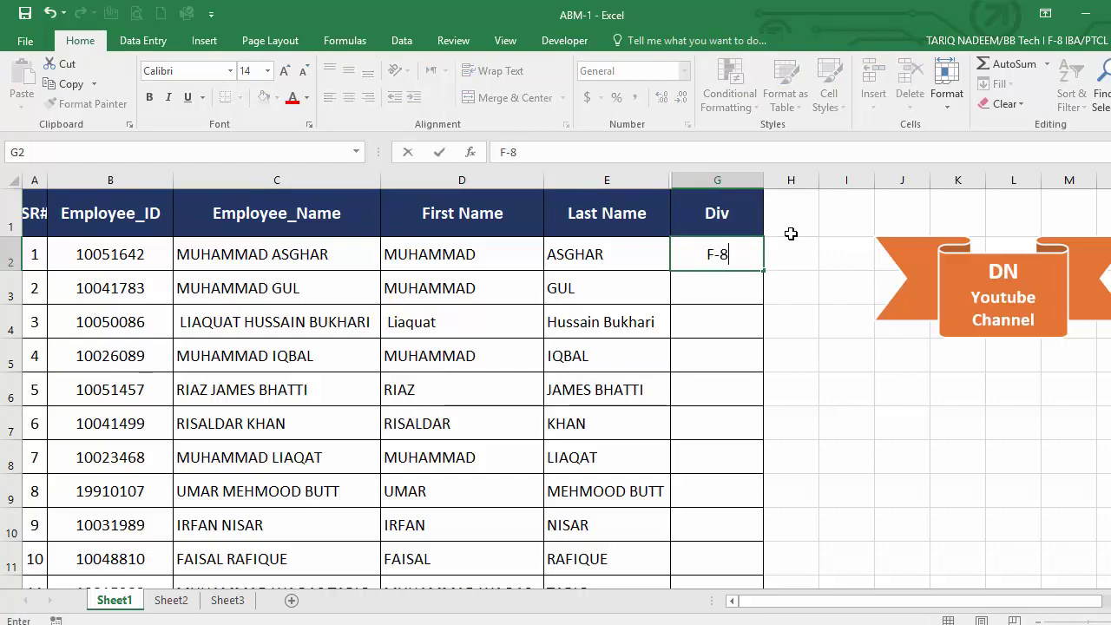
left_click(842, 294)
- Fill the value F-8 down the whole Div column to the last employee row and save the ABM-1 workbook
left_click(738, 260)
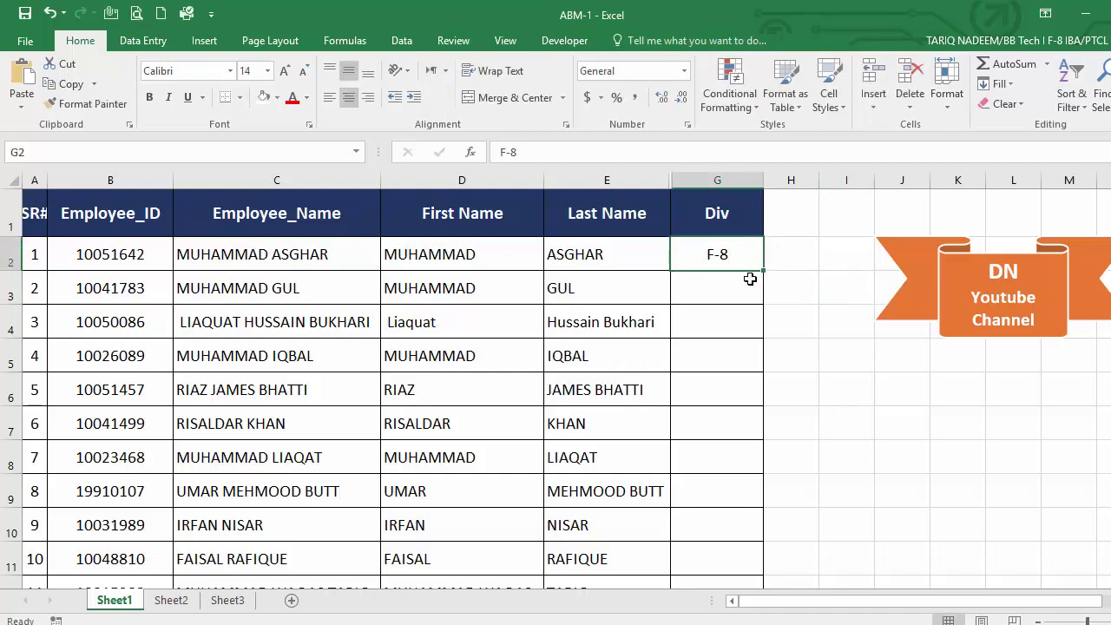
double_click(764, 272)
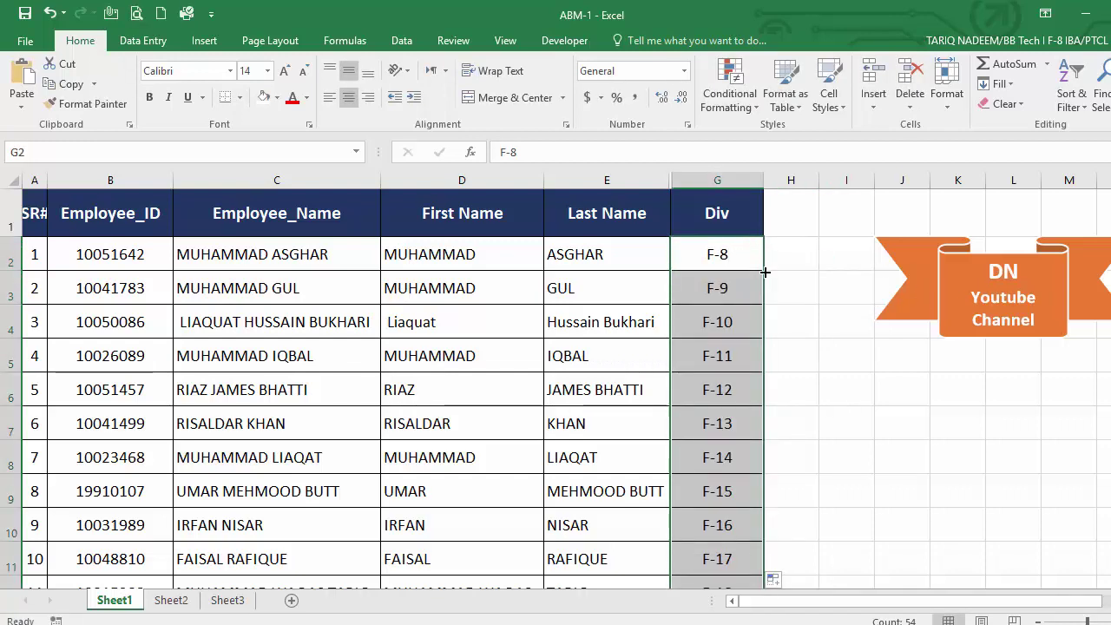
left_click(725, 292)
key("ctrl+d")
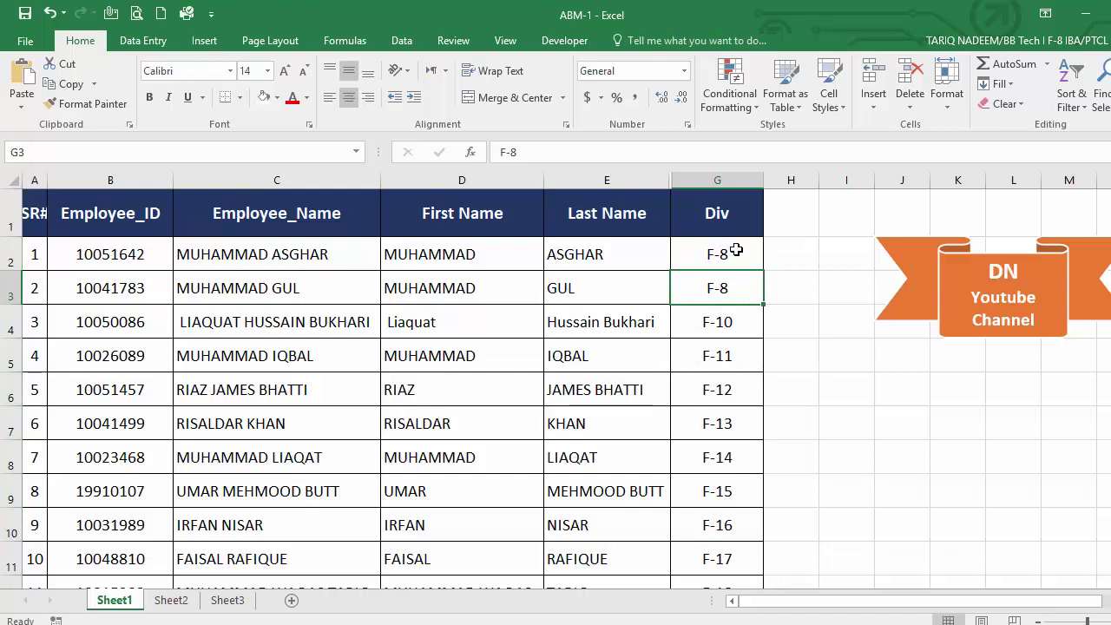
left_click_drag(737, 255, 742, 295)
double_click(763, 304)
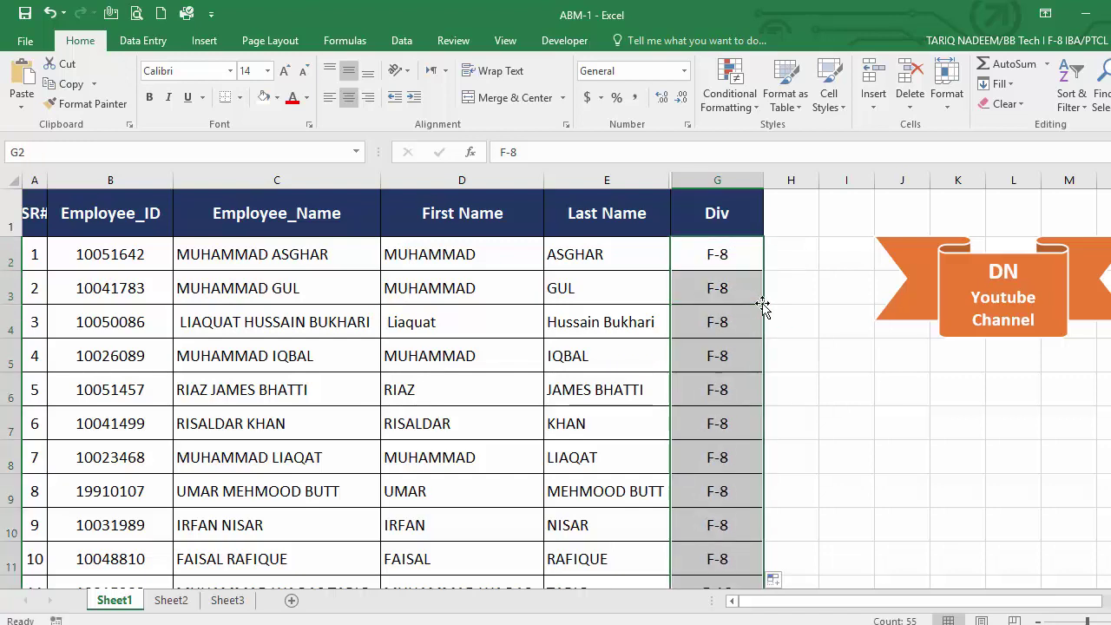
left_click(25, 16)
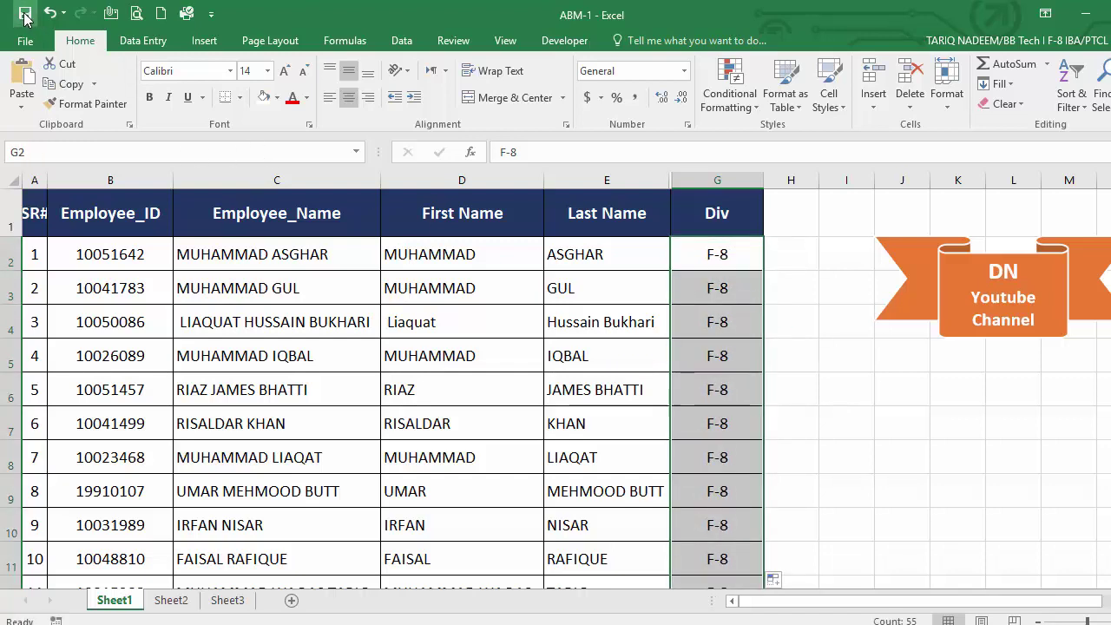
left_click(859, 356)
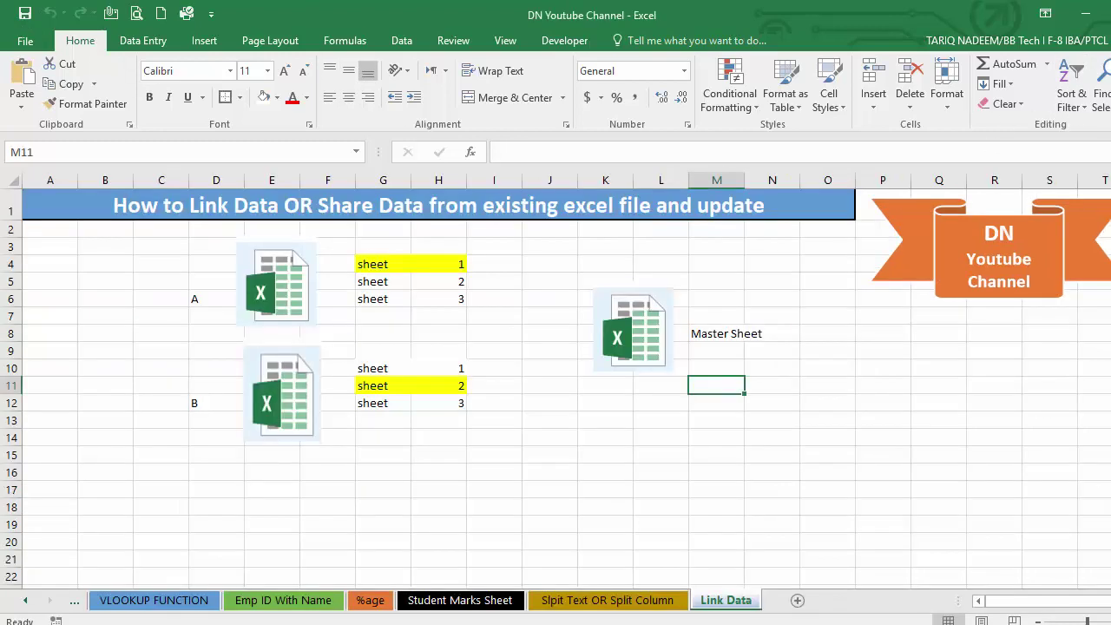
- Switch to the Master Sheet workbook from the desktop and look over columns F7 and F8 of the imported table
left_click(1085, 14)
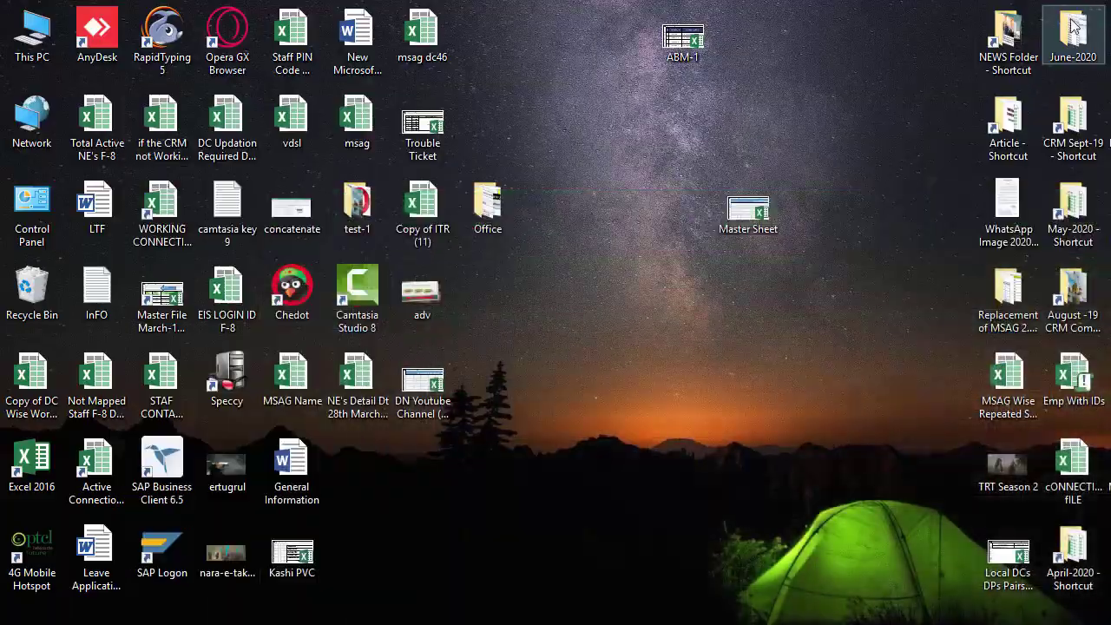
double_click(753, 229)
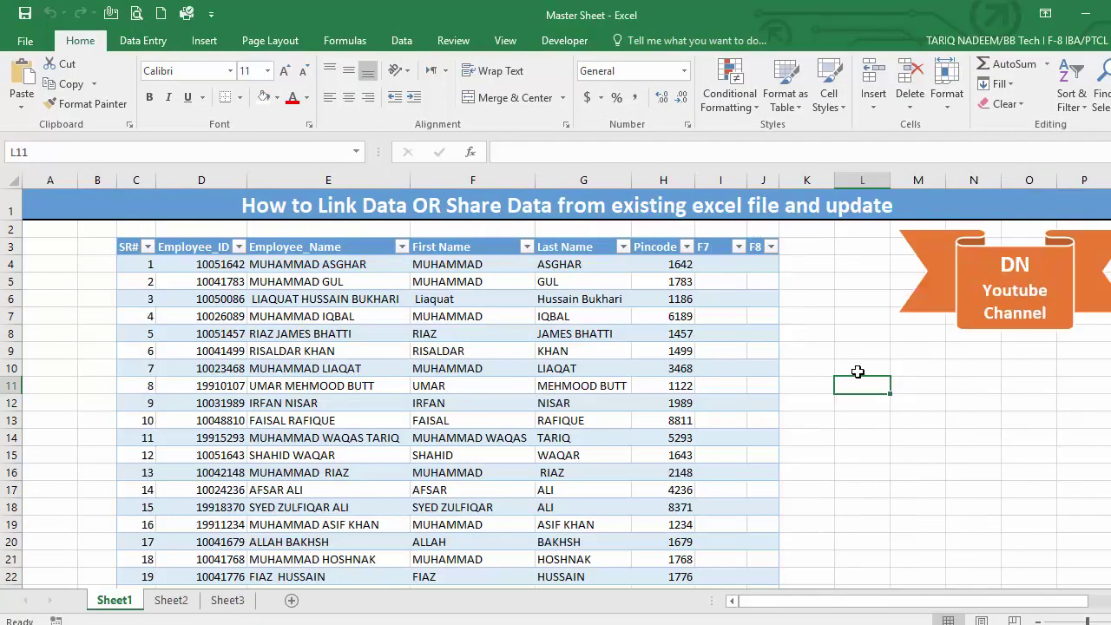
left_click_drag(753, 280, 720, 424)
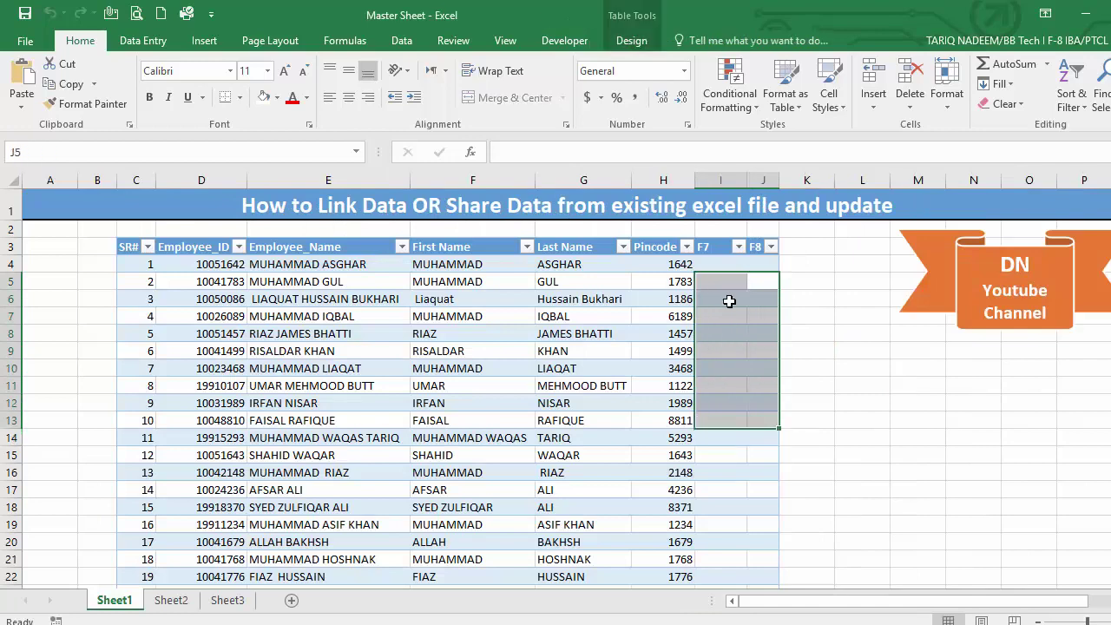
left_click_drag(737, 265, 752, 579)
scroll(903, 398, "down", 7)
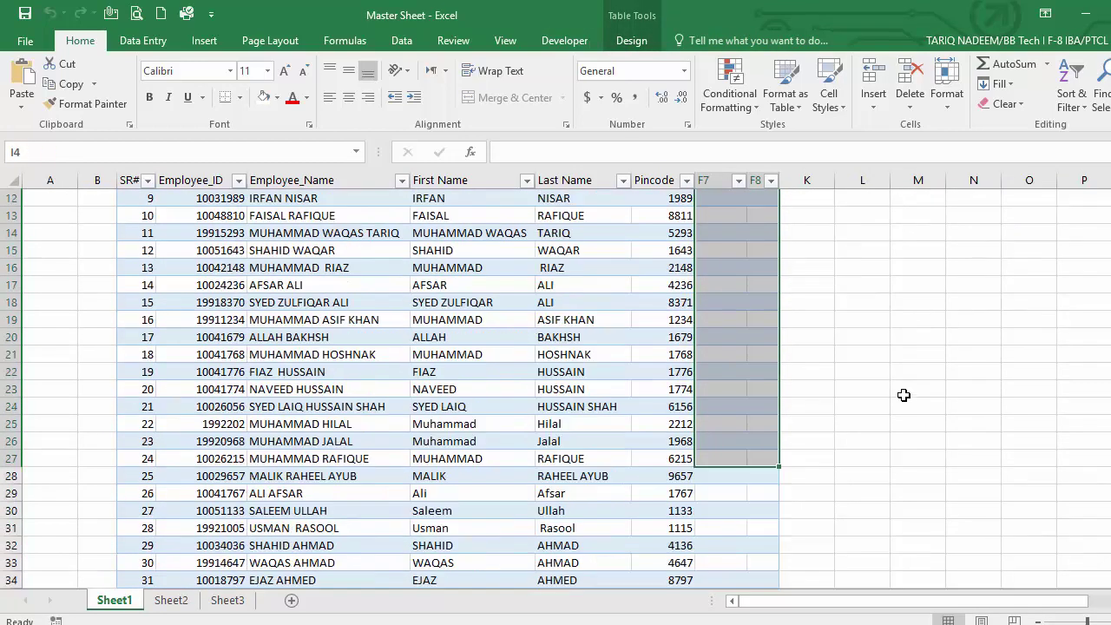
scroll(897, 400, "down", 3)
scroll(784, 417, "up", 11)
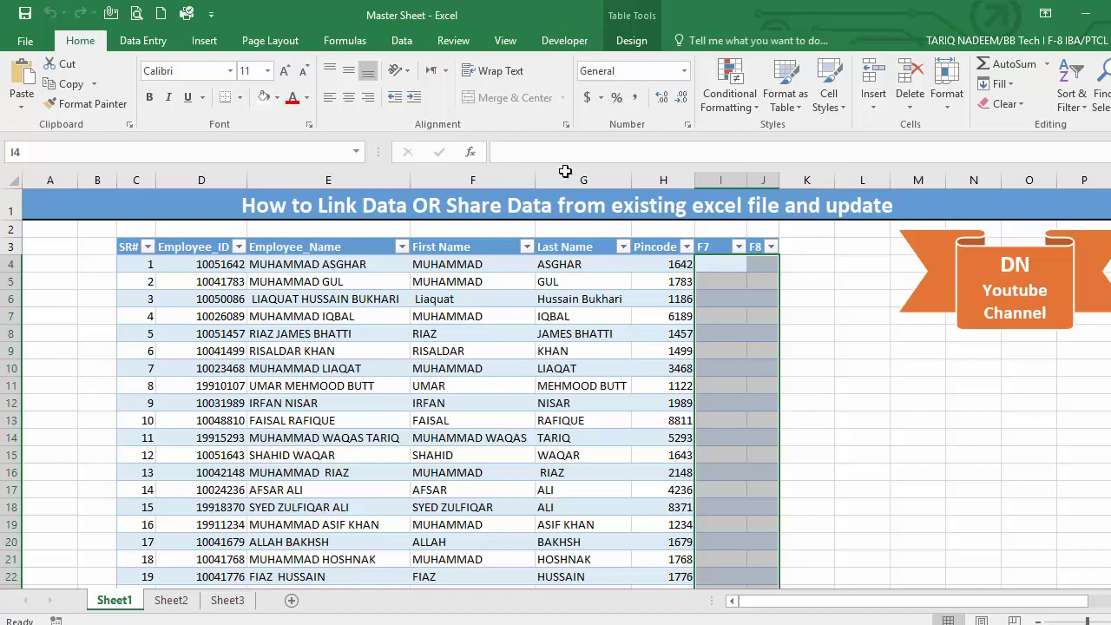
- Refresh all data connections in the Master Sheet workbook and check the Div column down to the table's last row
left_click(399, 43)
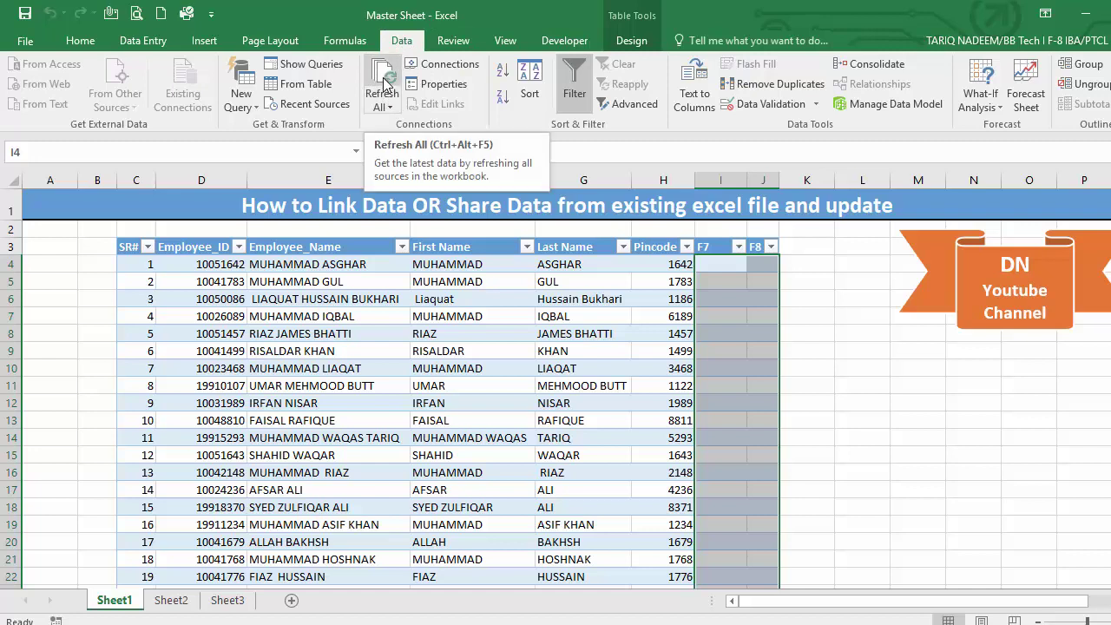
left_click(385, 84)
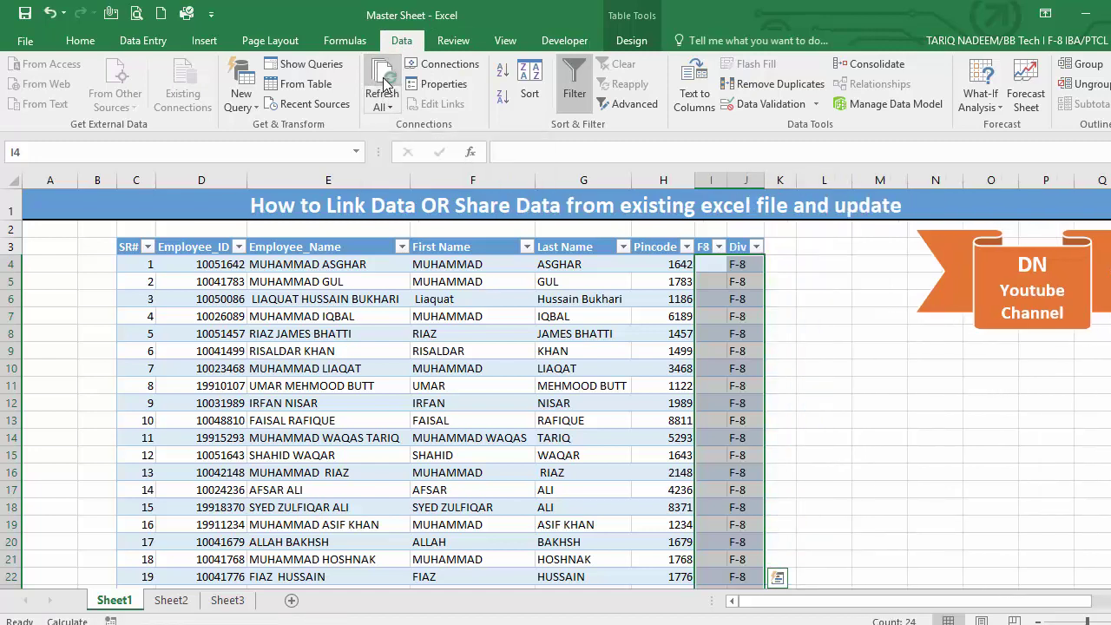
left_click(840, 370)
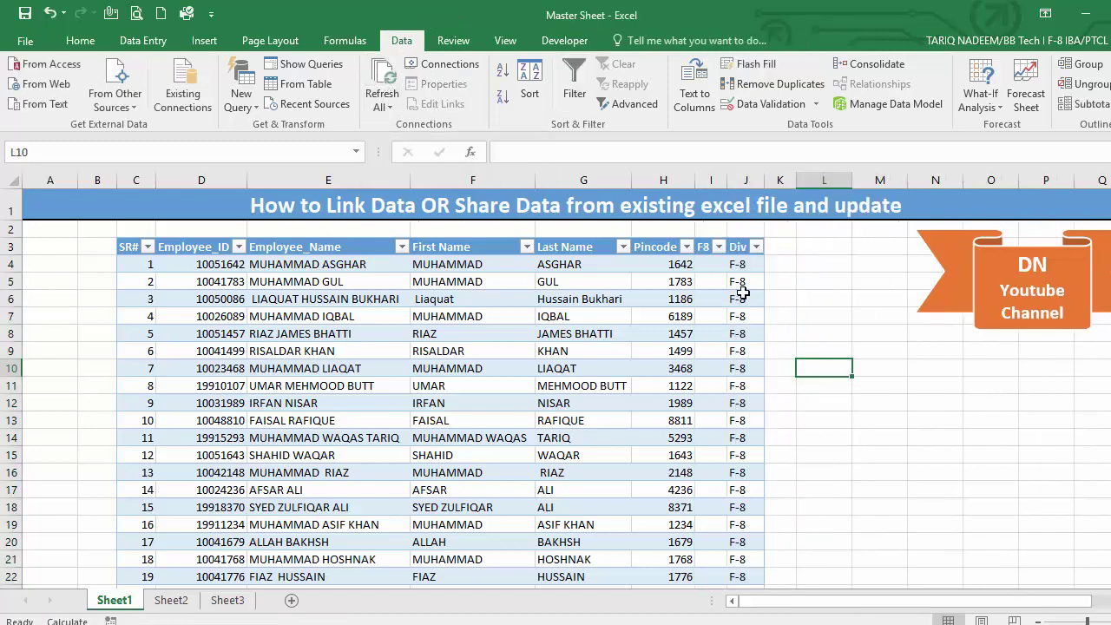
left_click_drag(737, 264, 749, 550)
left_click(816, 391)
left_click(76, 256)
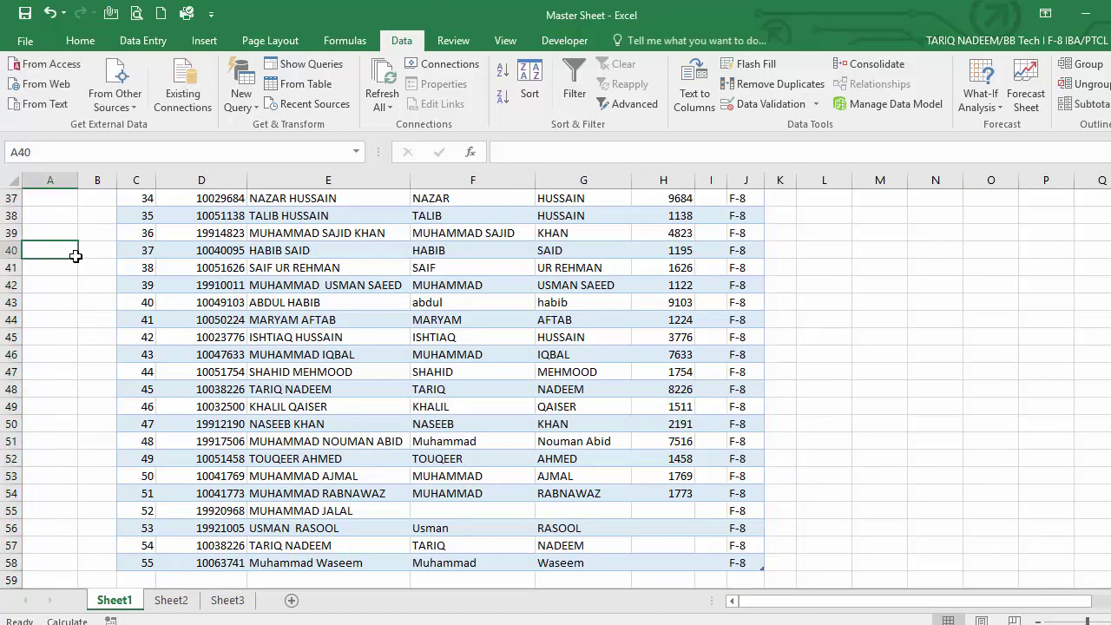
- On Sheet2, browse from the existing connections to the Office folder on the Desktop and choose the ABM-II workbook as the data source
left_click(168, 603)
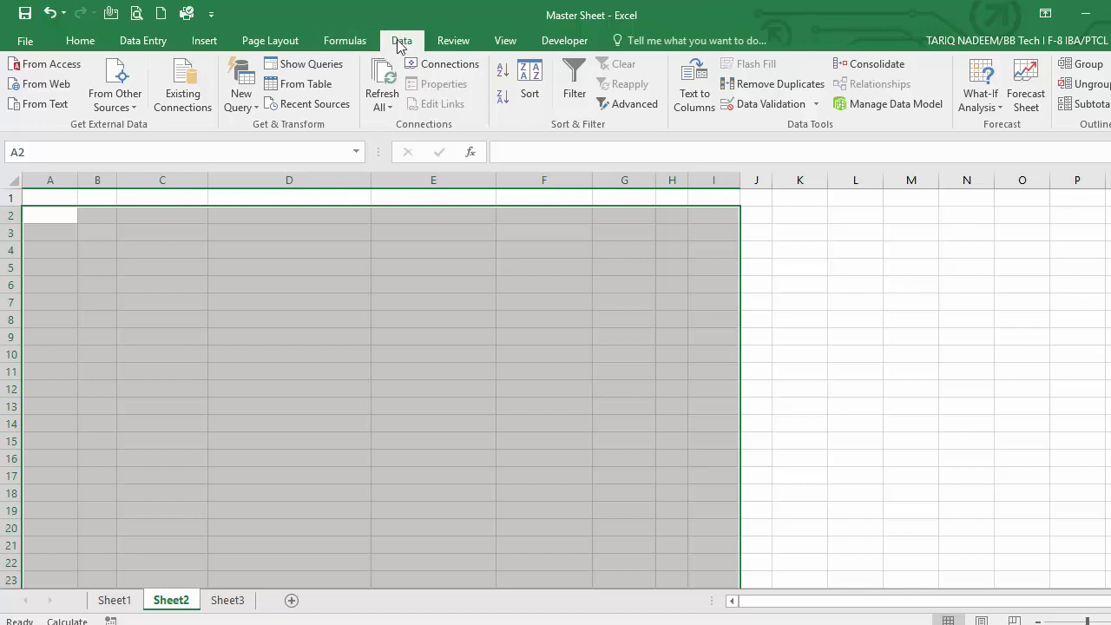
left_click(182, 83)
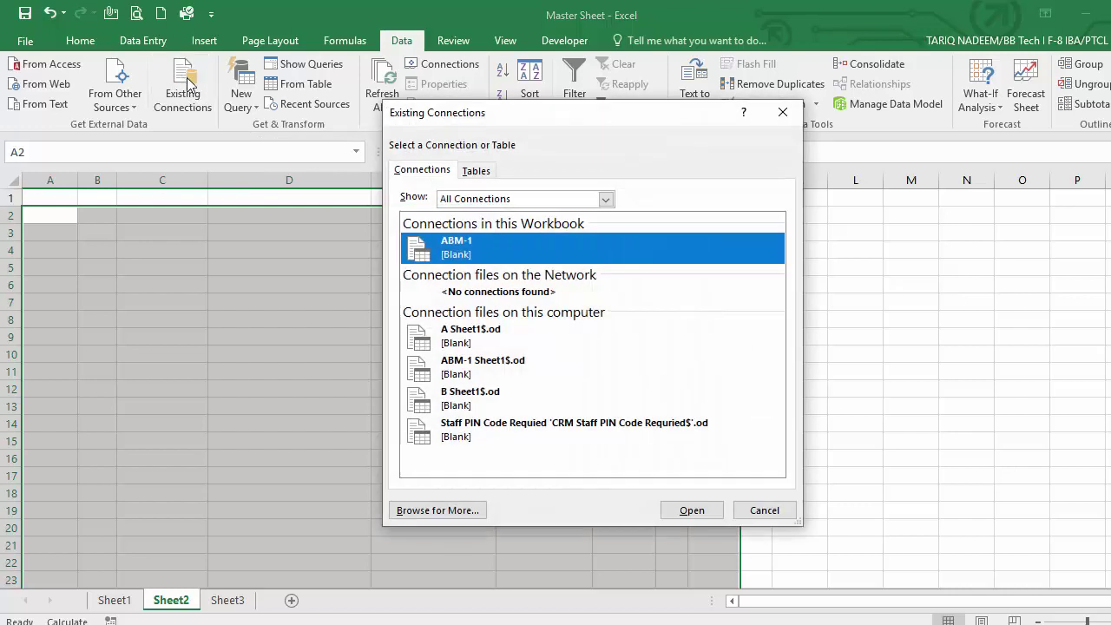
left_click(436, 512)
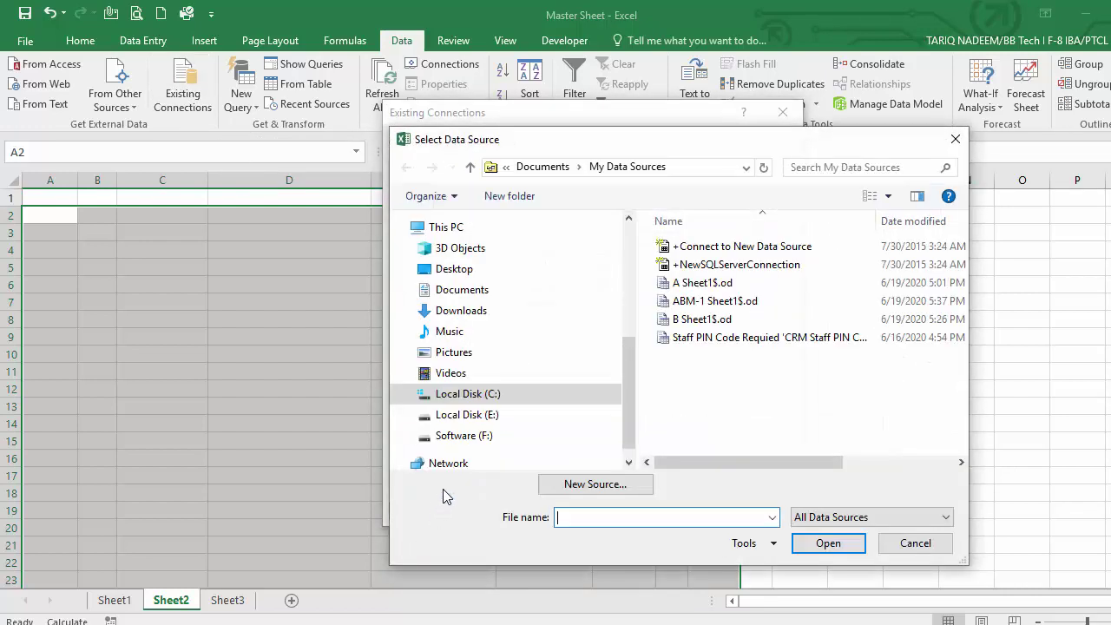
left_click_drag(631, 415, 633, 248)
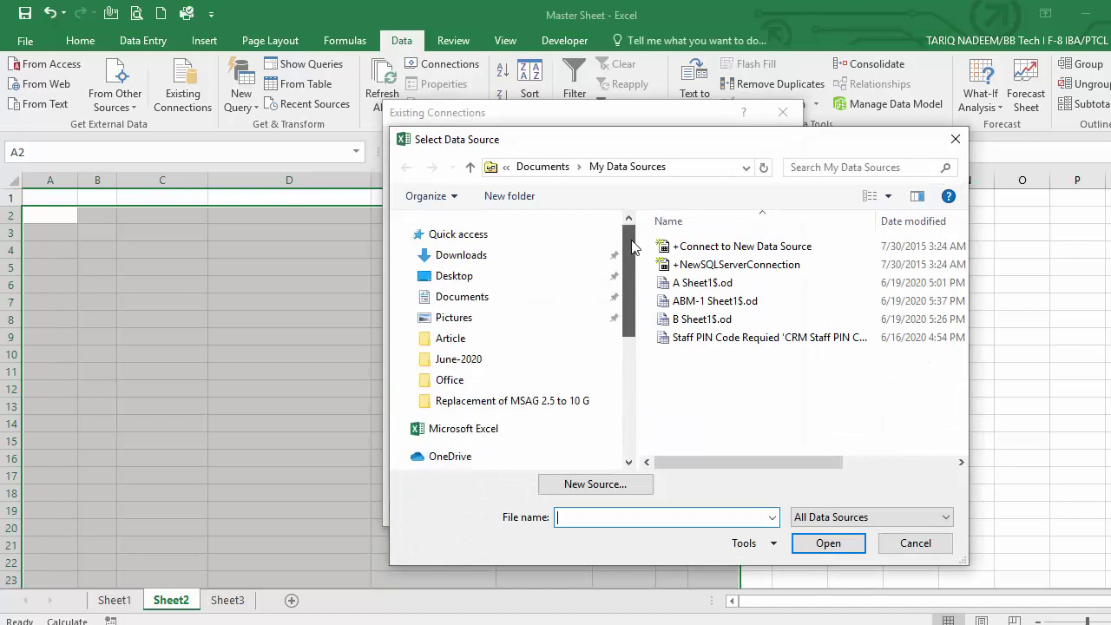
left_click(470, 278)
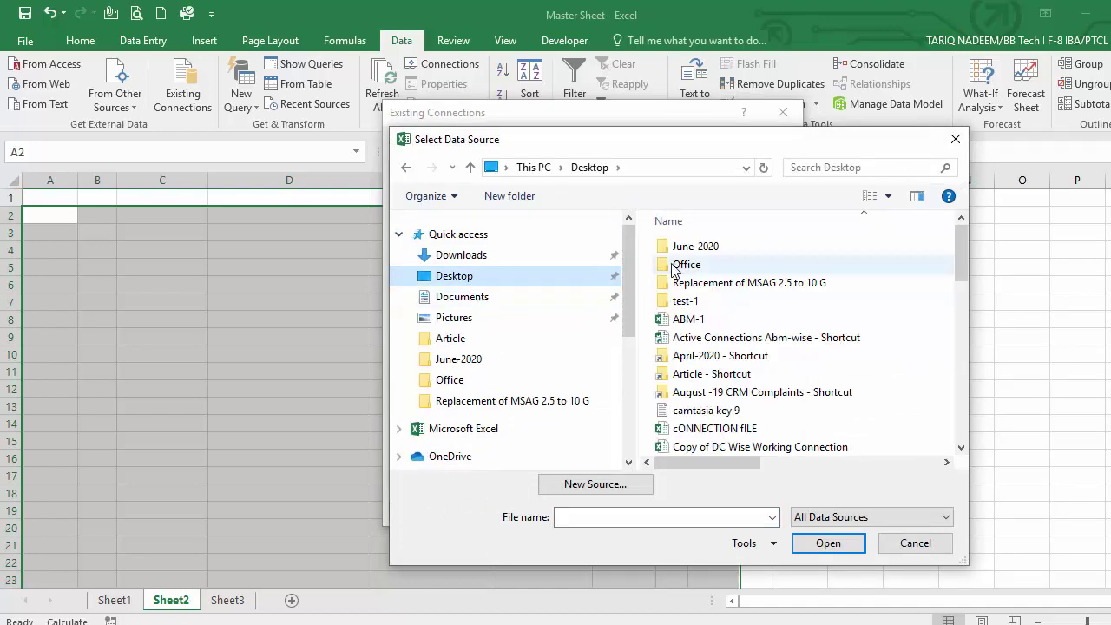
double_click(692, 267)
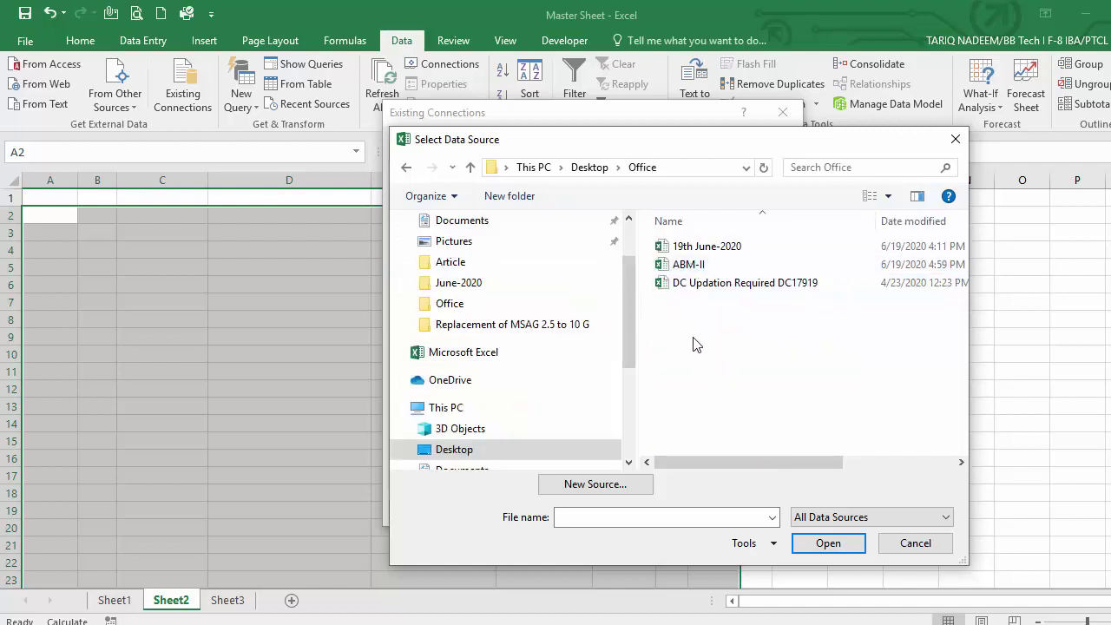
left_click(685, 267)
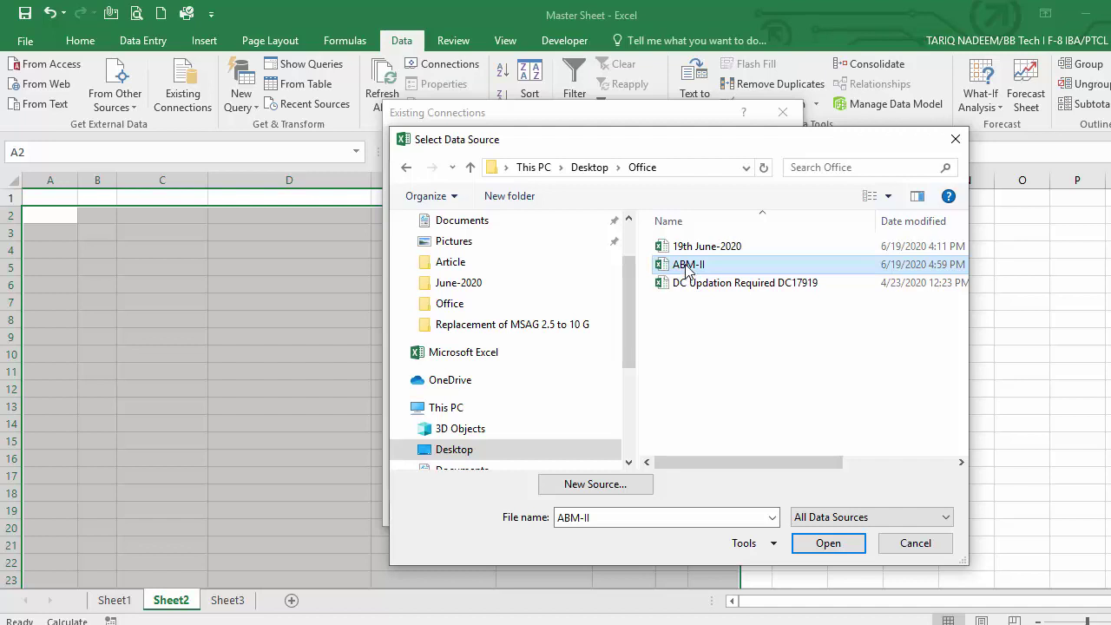
left_click(685, 267)
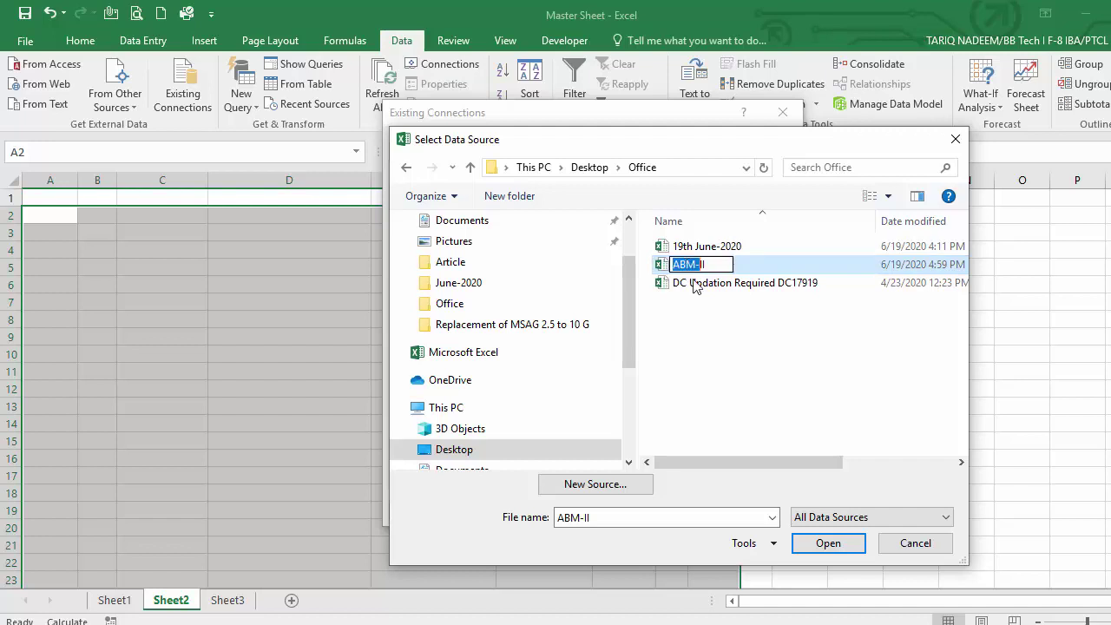
left_click(706, 335)
double_click(700, 262)
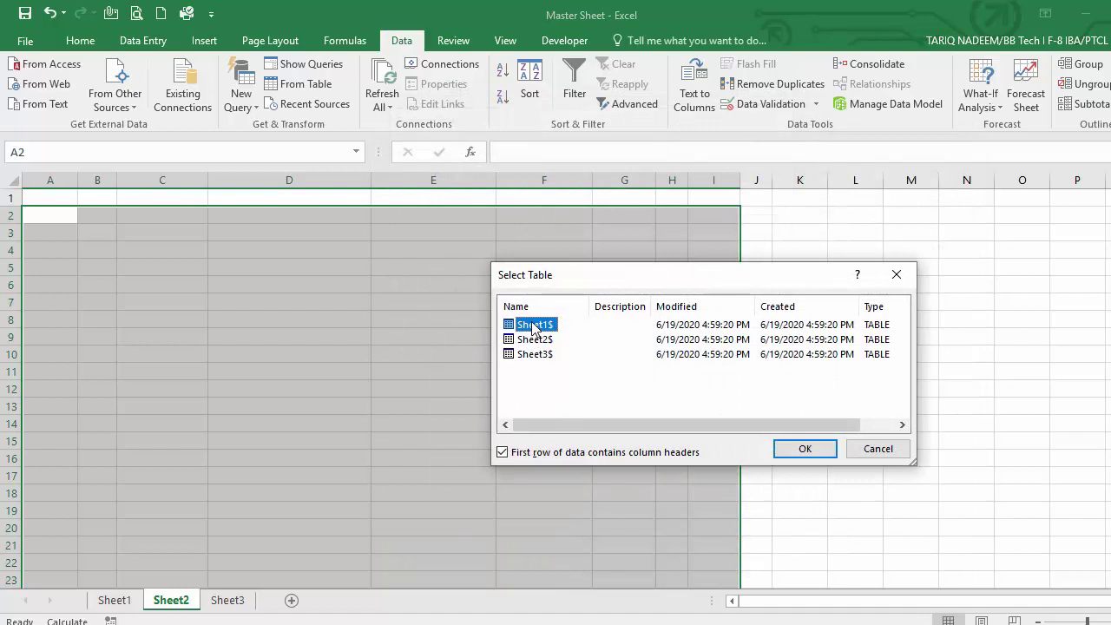
- Import the Sheet1$ table with its first row as headers as a table in the existing worksheet at cell C2 of Sheet2
left_click(795, 450)
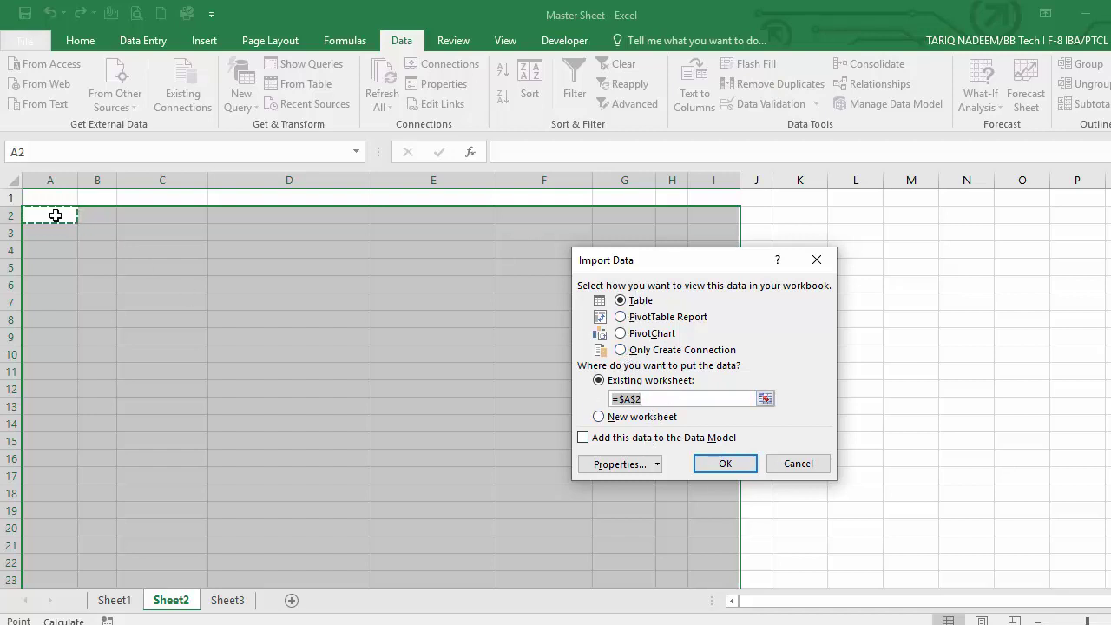
left_click(148, 217)
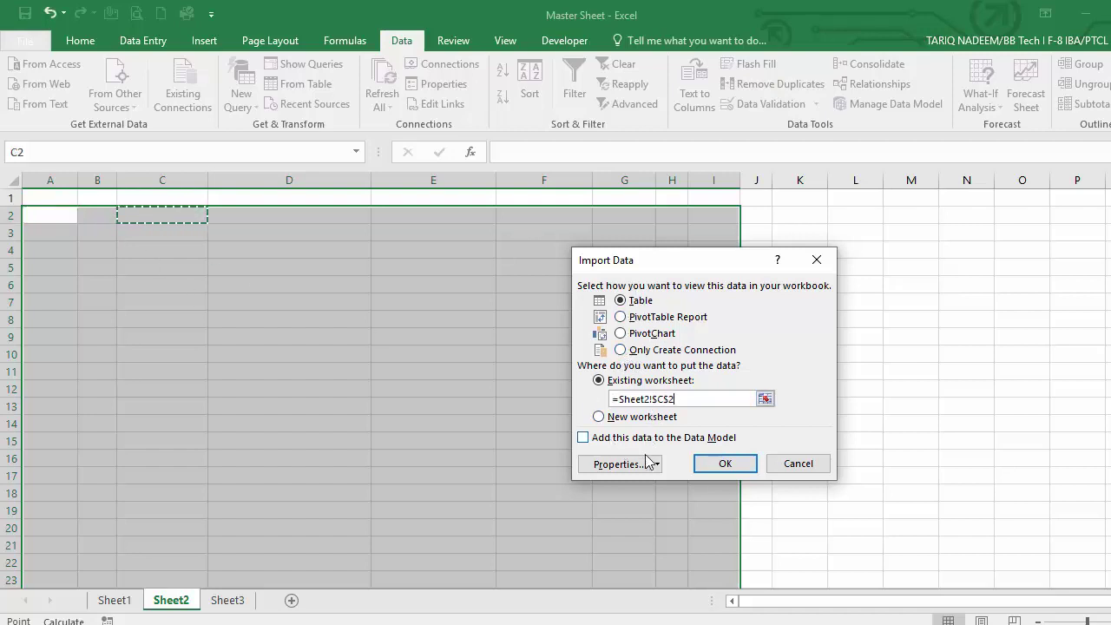
left_click(713, 464)
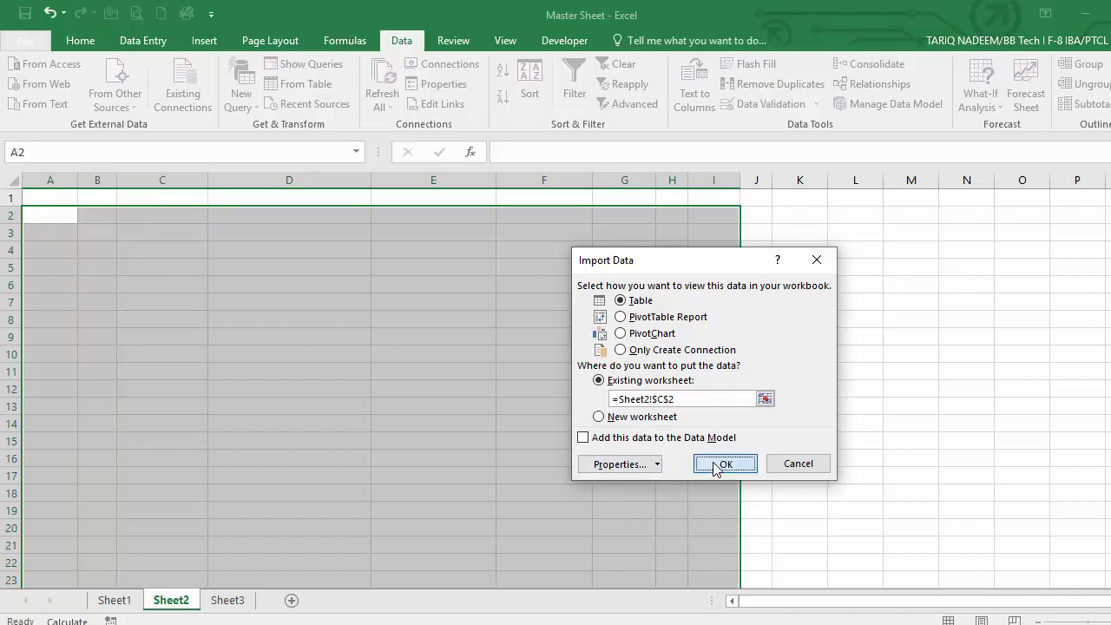
mouse_move(885, 602)
left_mouse_down()
mouse_move(1085, 607)
mouse_move(737, 606)
mouse_move(954, 612)
mouse_move(868, 608)
left_mouse_up()
left_click(313, 529)
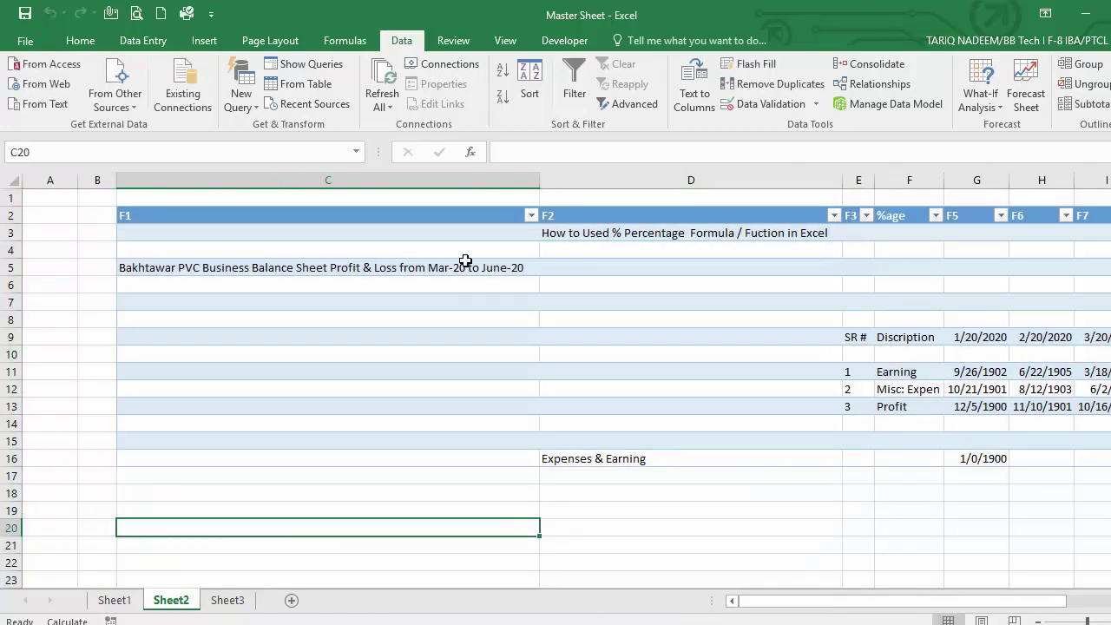